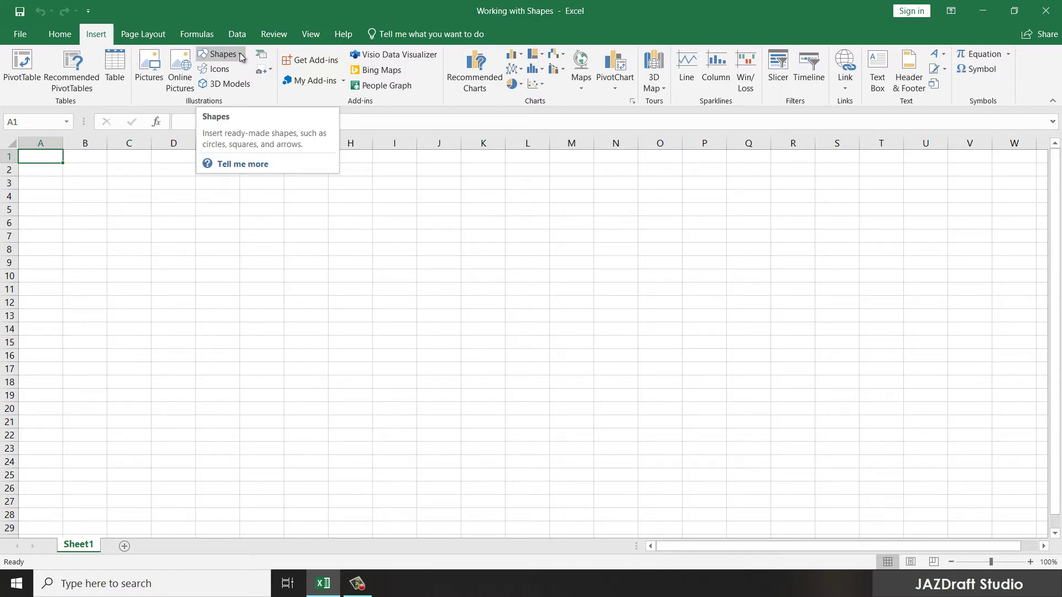
Open the Shapes gallery from the Insert tab over the blank sheet.
{"action": "left_click", "coordinate": [241, 56]}
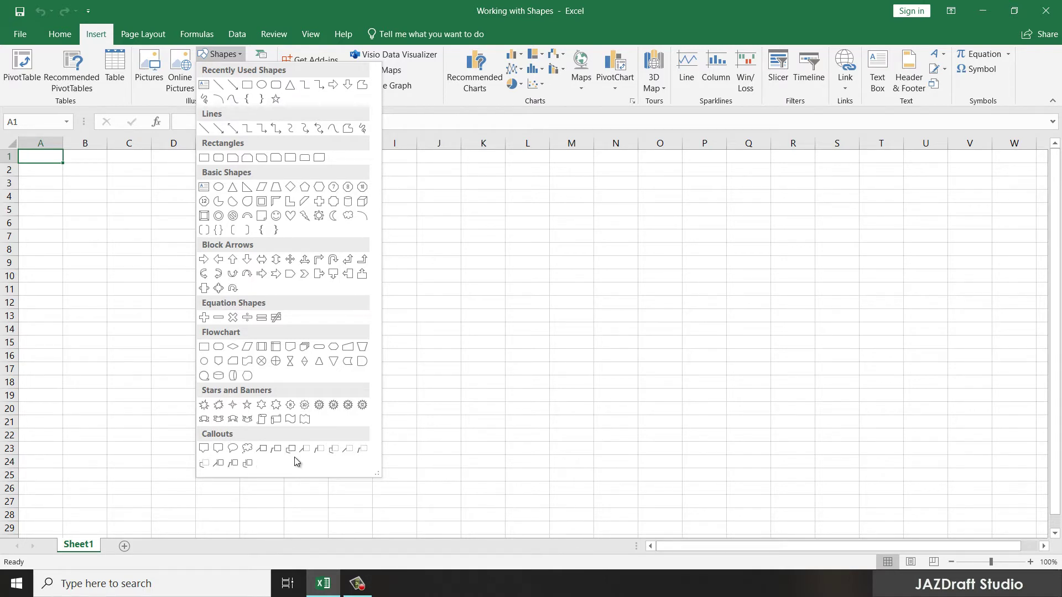
Choose the Flowchart: Process shape from the gallery.
{"action": "left_click", "coordinate": [221, 358]}
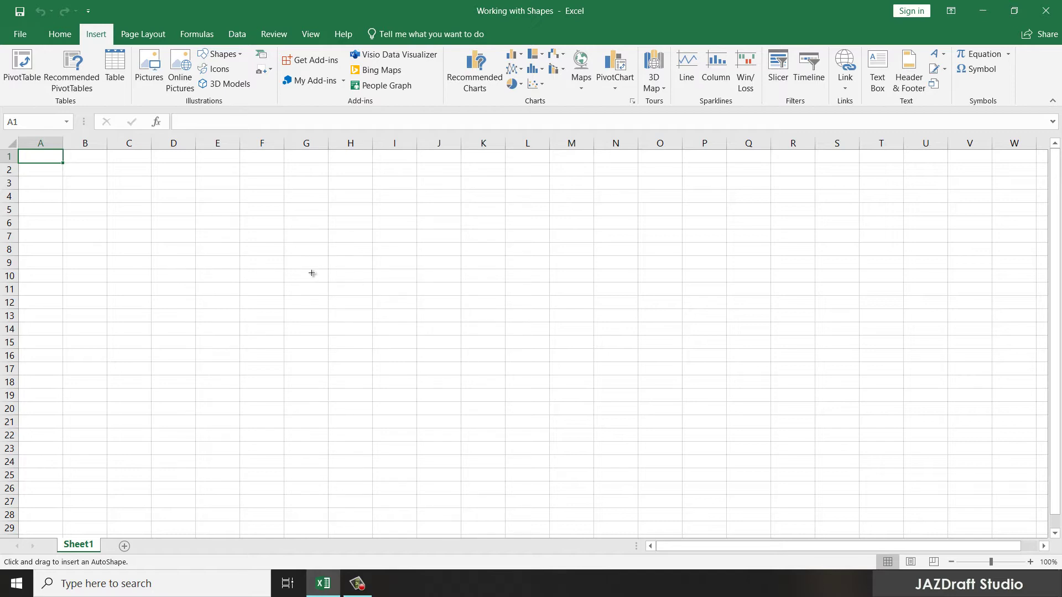
Draw a 0.42" by 1.27" process box across cells E9 to F10.
{"action": "left_click_drag", "start_coordinate": [214, 259], "coordinate": [299, 286]}
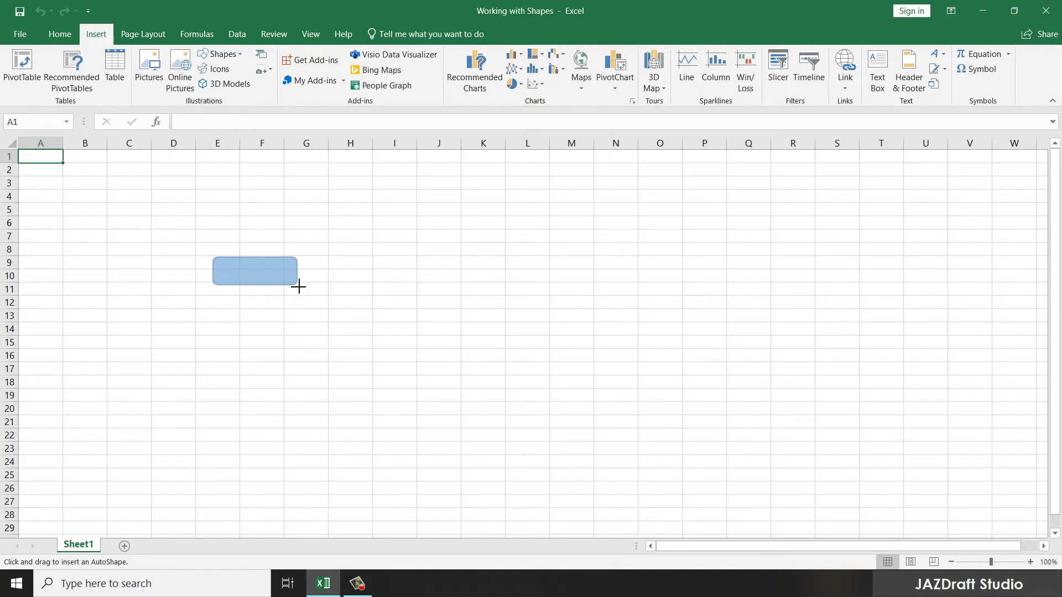
{"action": "left_click_drag", "start_coordinate": [298, 285], "coordinate": [298, 286]}
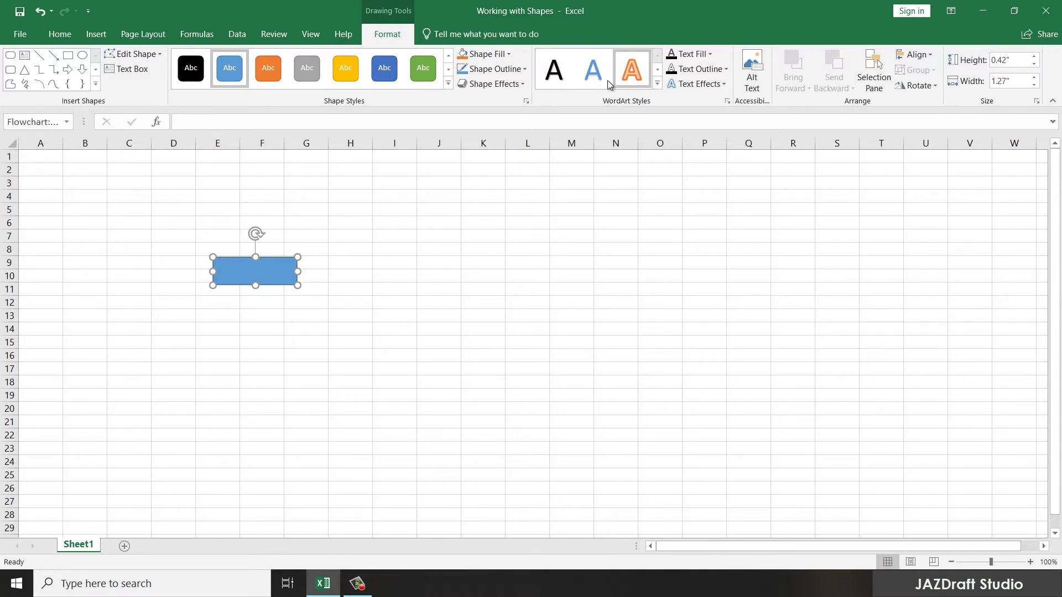
Apply the orange shape style, label the box 'Process A', and try repositioning it.
{"action": "left_click", "coordinate": [271, 69]}
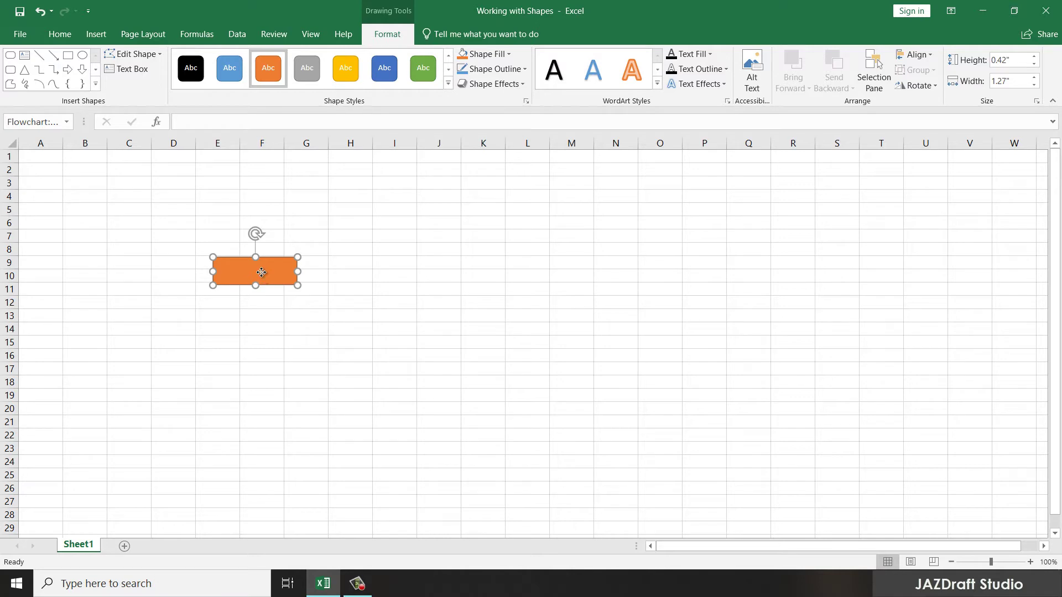
{"action": "type", "text": "ad"}
{"action": "type", "text": "A"}
{"action": "left_click_drag", "start_coordinate": [261, 271], "coordinate": [196, 248]}
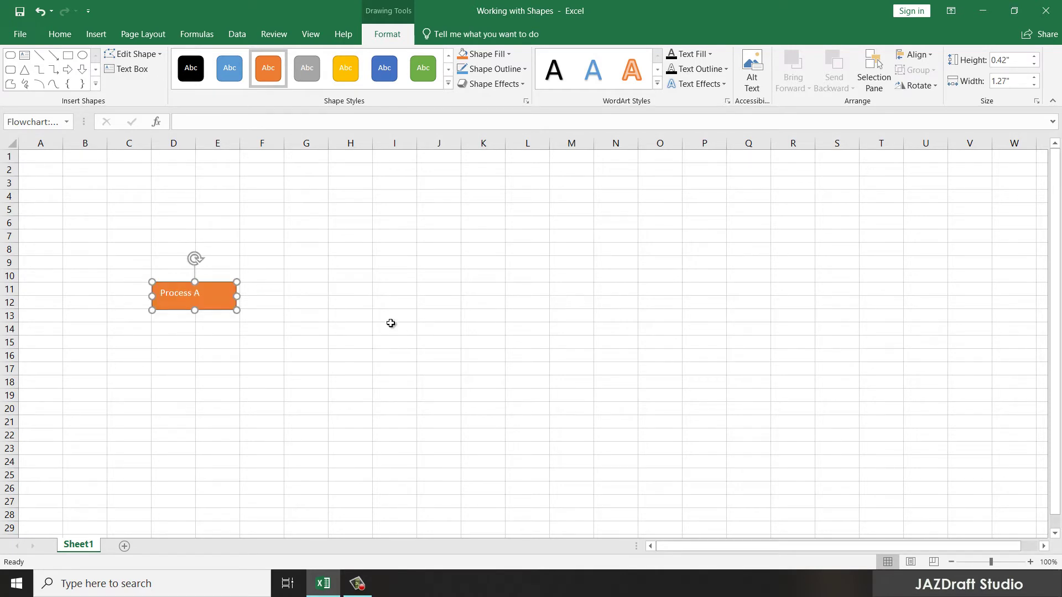
{"action": "key", "text": "ctrl+z"}
Move the Process A box over D9–E10 and centre its label.
{"action": "key", "text": "ctrl+y"}
{"action": "left_click_drag", "start_coordinate": [205, 297], "coordinate": [214, 270]}
{"action": "double_click", "coordinate": [185, 269]}
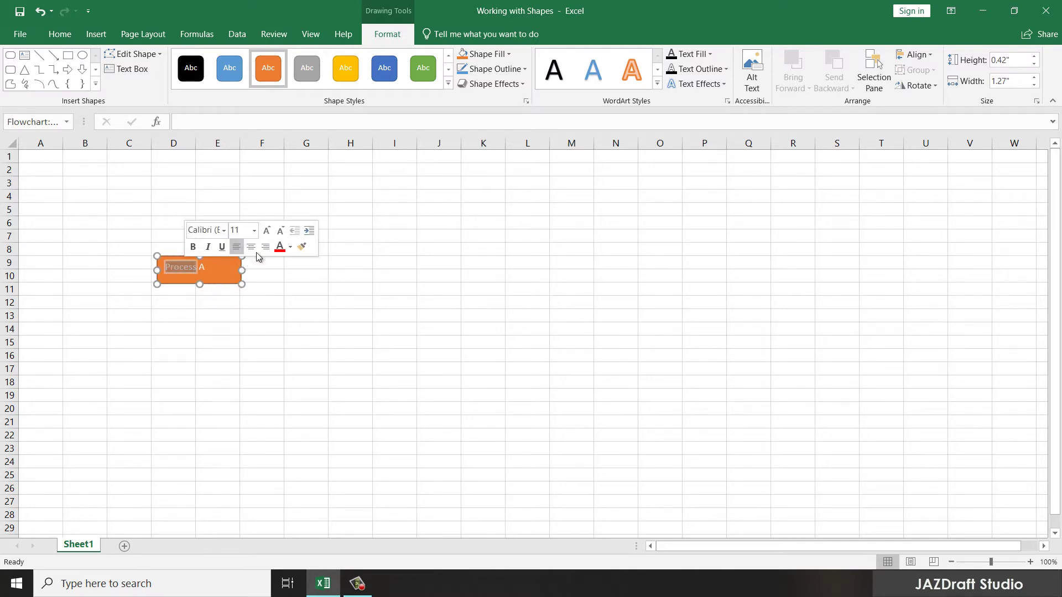
{"action": "left_click", "coordinate": [207, 268]}
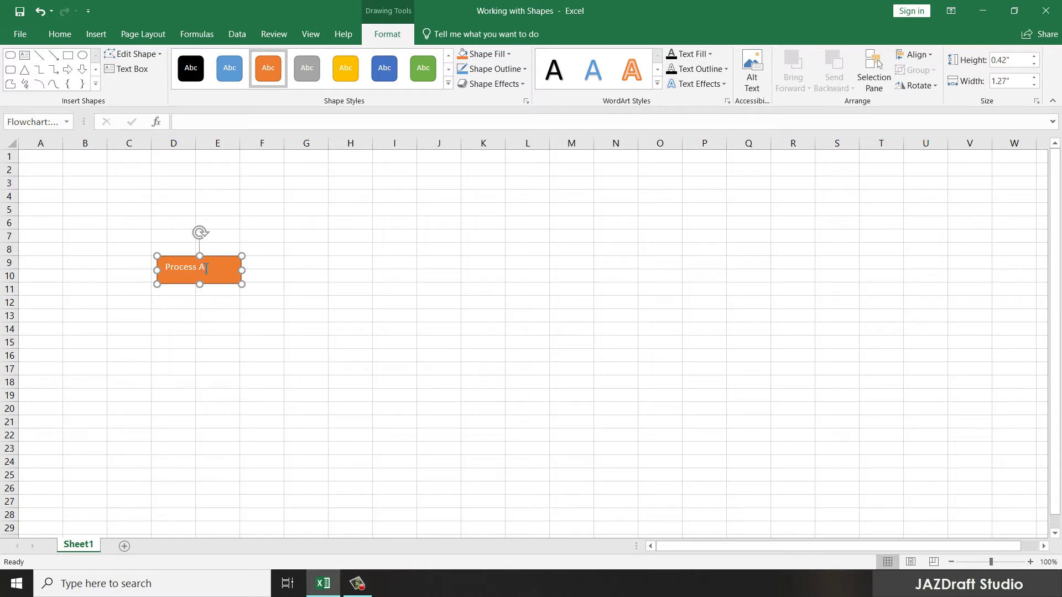
{"action": "triple_click", "coordinate": [183, 271]}
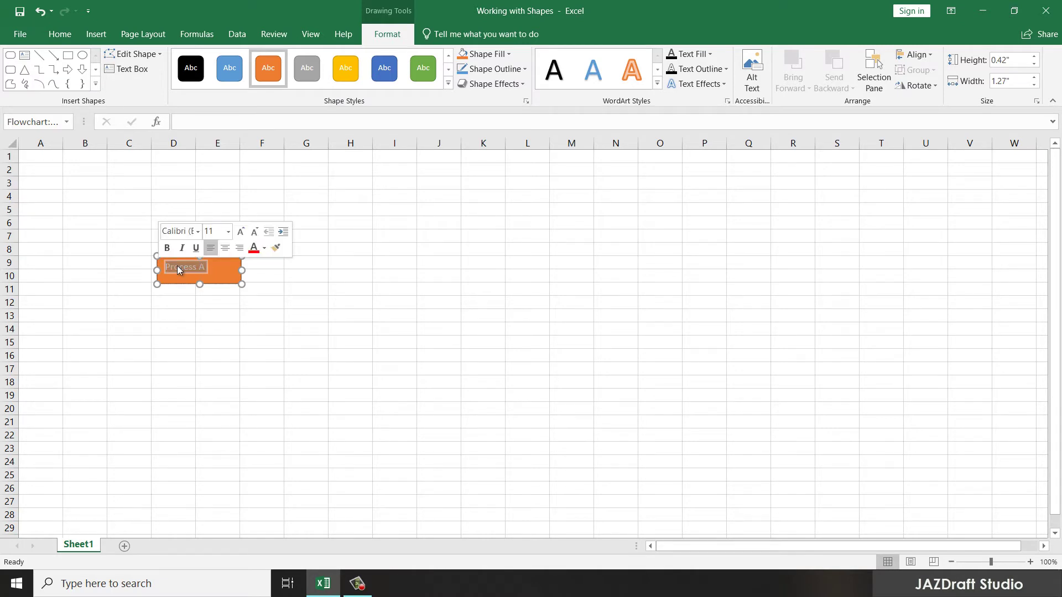
{"action": "left_click", "coordinate": [227, 250]}
{"action": "left_click", "coordinate": [202, 271]}
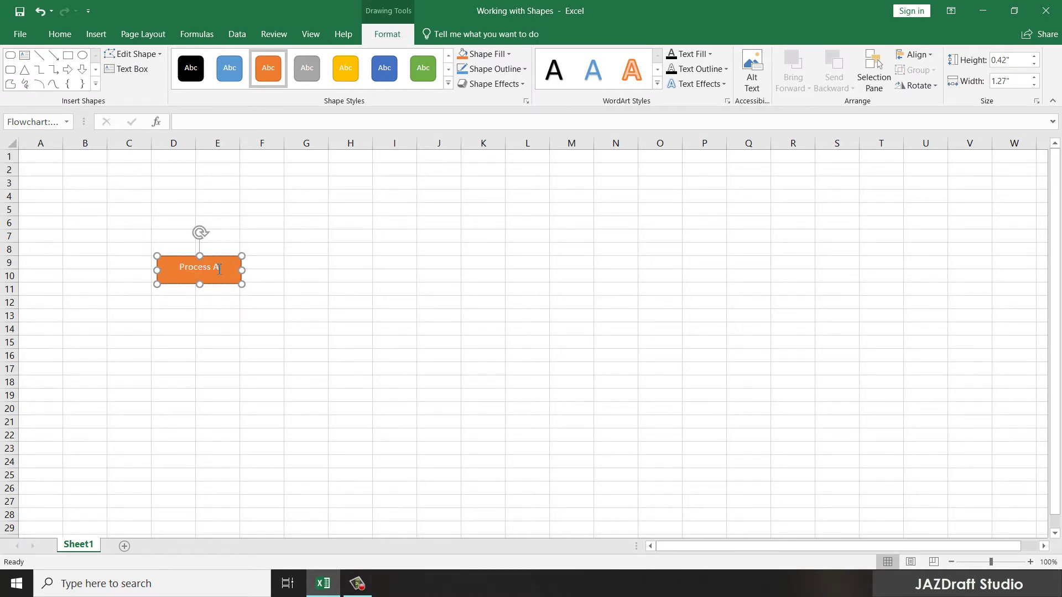
{"action": "triple_click", "coordinate": [176, 270]}
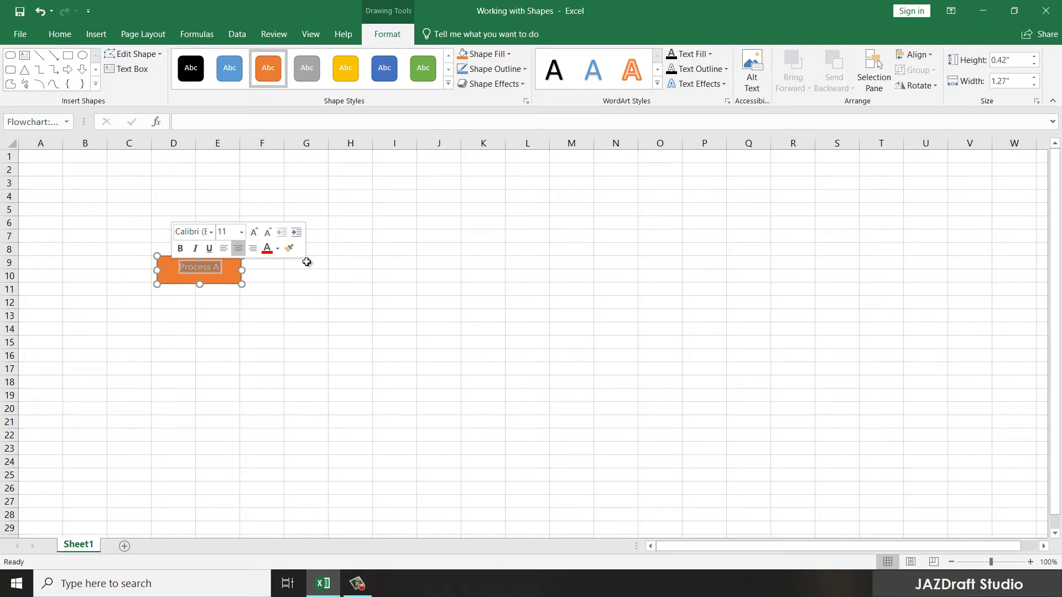
Set the Process A label's font colour to black.
{"action": "left_click", "coordinate": [289, 249]}
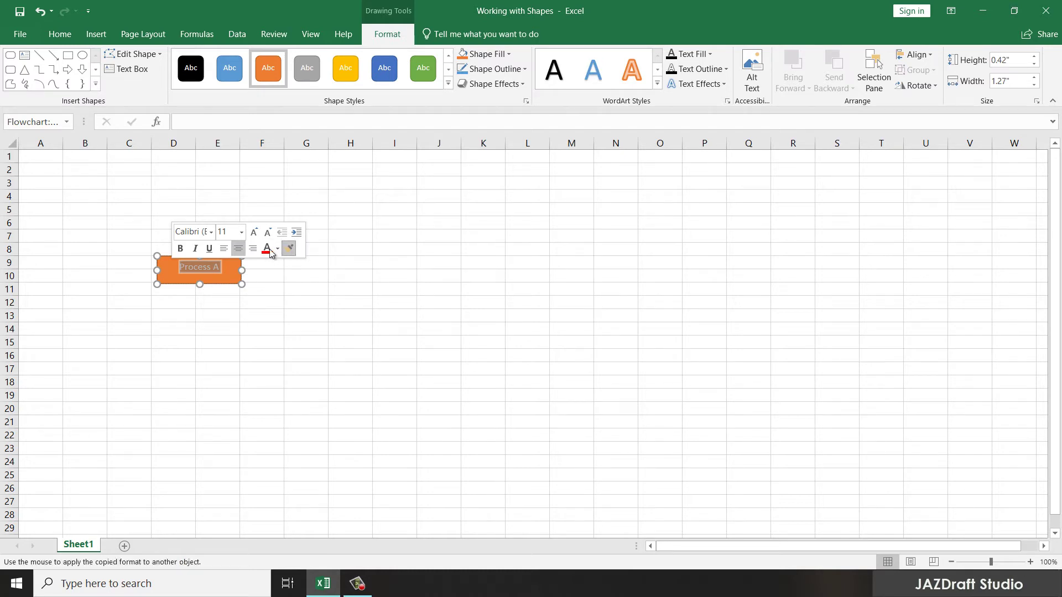
{"action": "left_click", "coordinate": [278, 250]}
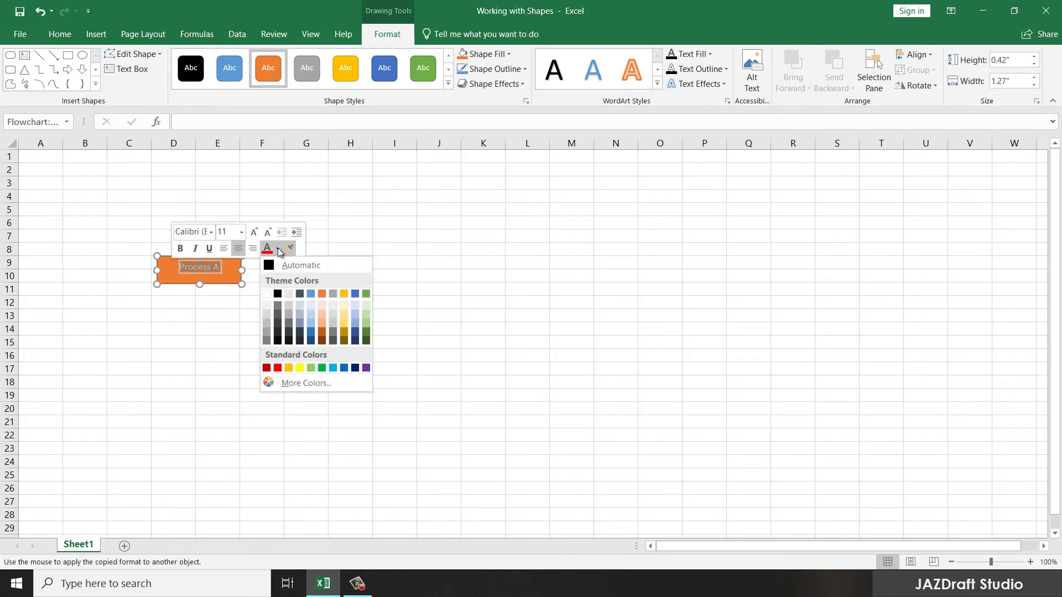
{"action": "left_click", "coordinate": [277, 295]}
{"action": "left_click", "coordinate": [198, 268]}
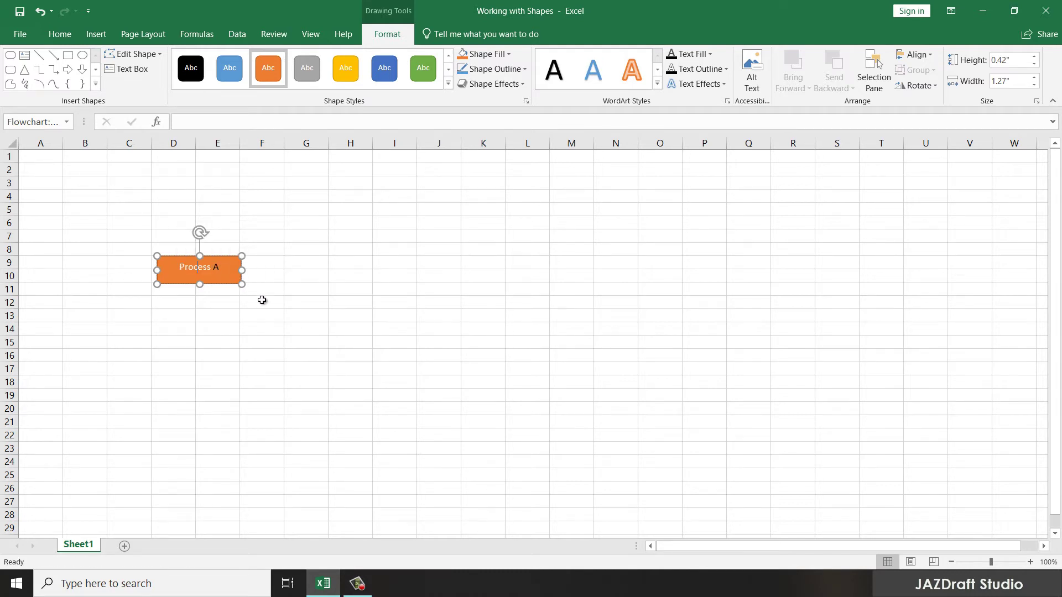
{"action": "triple_click", "coordinate": [187, 265]}
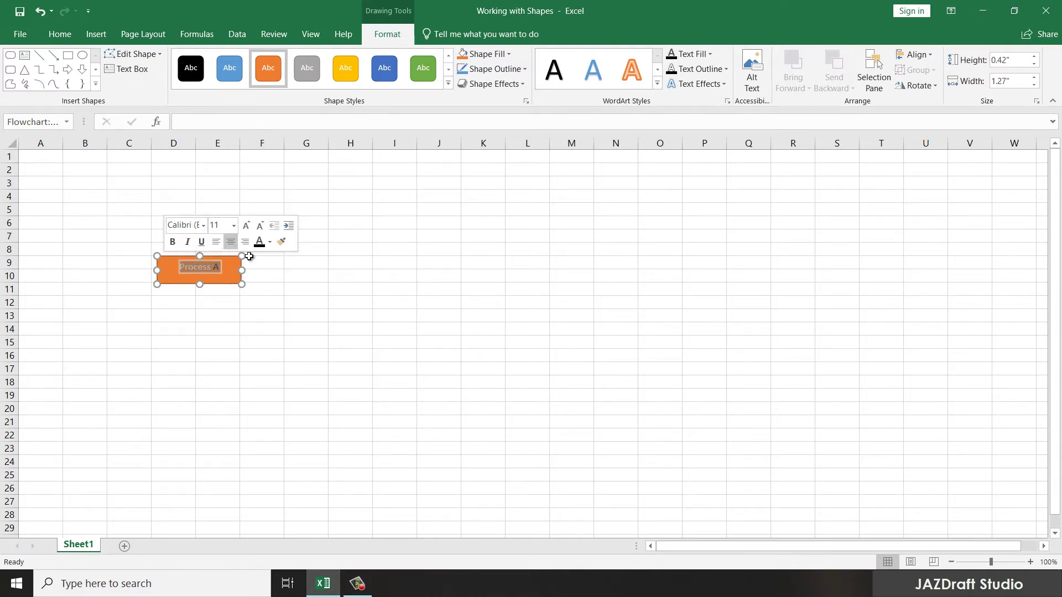
{"action": "left_click", "coordinate": [270, 242]}
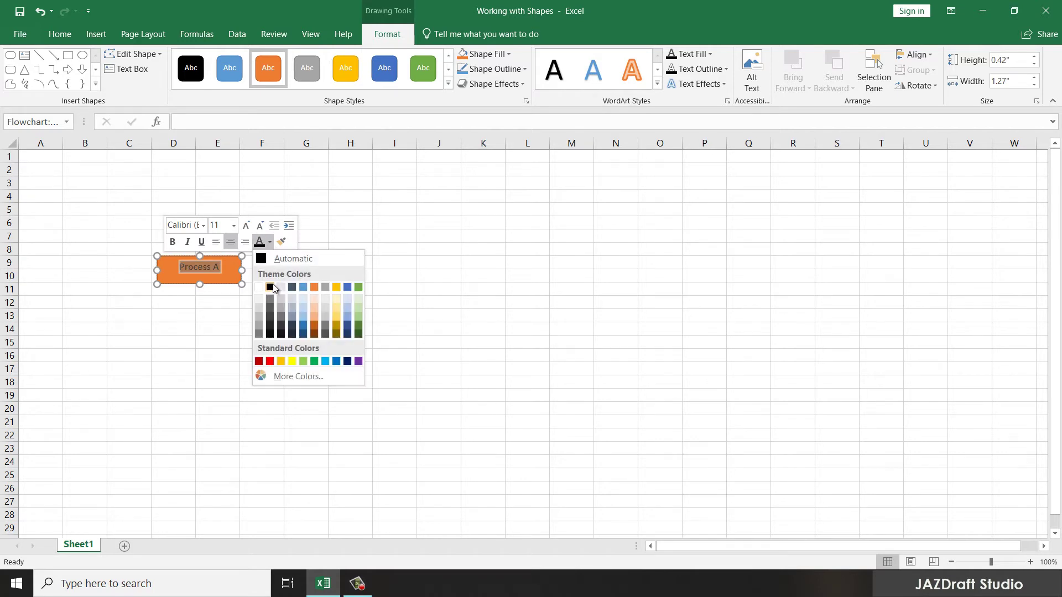
{"action": "left_click", "coordinate": [269, 287]}
{"action": "left_click", "coordinate": [208, 269]}
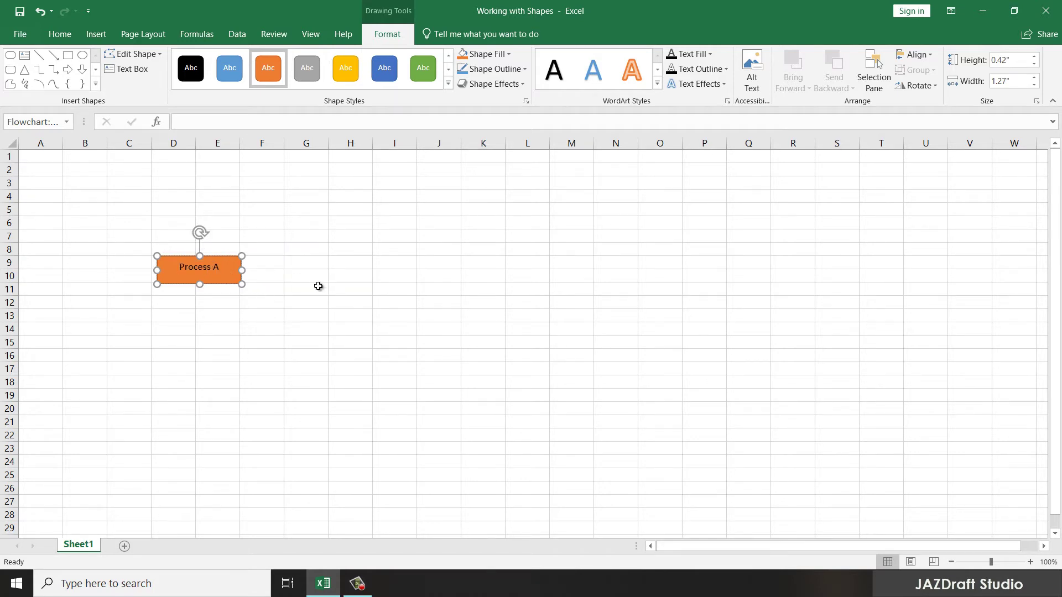
{"action": "left_click", "coordinate": [318, 287]}
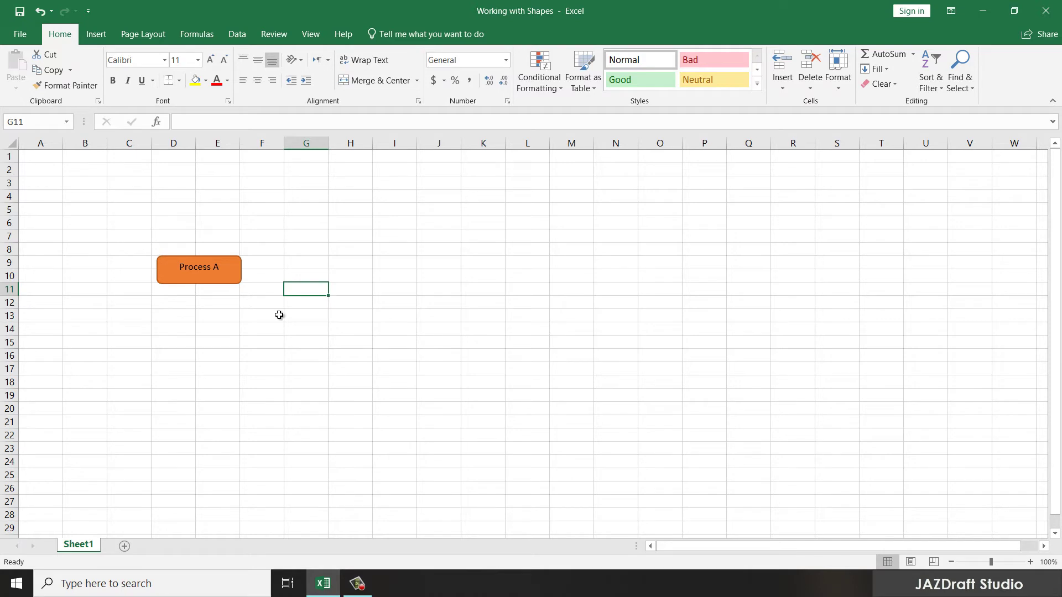
Move the Process A box down and right to about E11–G12.
{"action": "left_click_drag", "start_coordinate": [226, 256], "coordinate": [300, 279]}
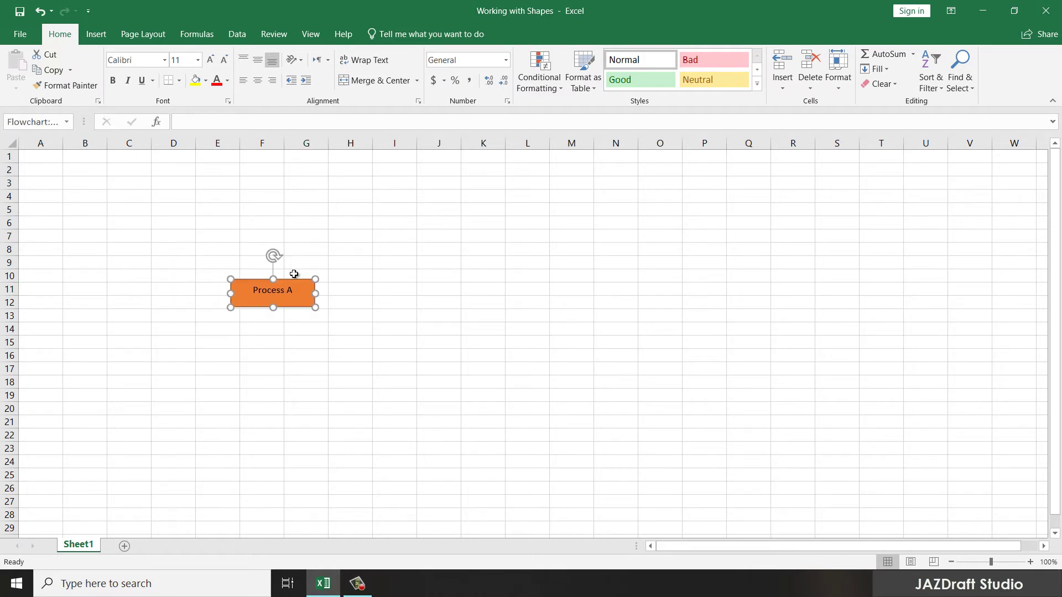
{"action": "left_click", "coordinate": [95, 36]}
{"action": "left_click", "coordinate": [147, 40]}
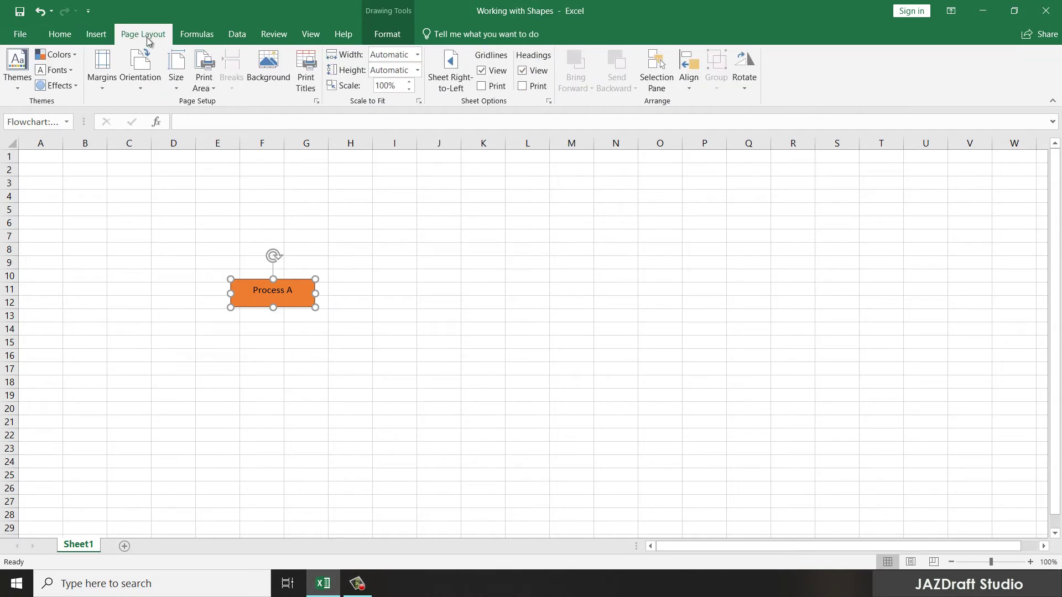
{"action": "left_click", "coordinate": [98, 35]}
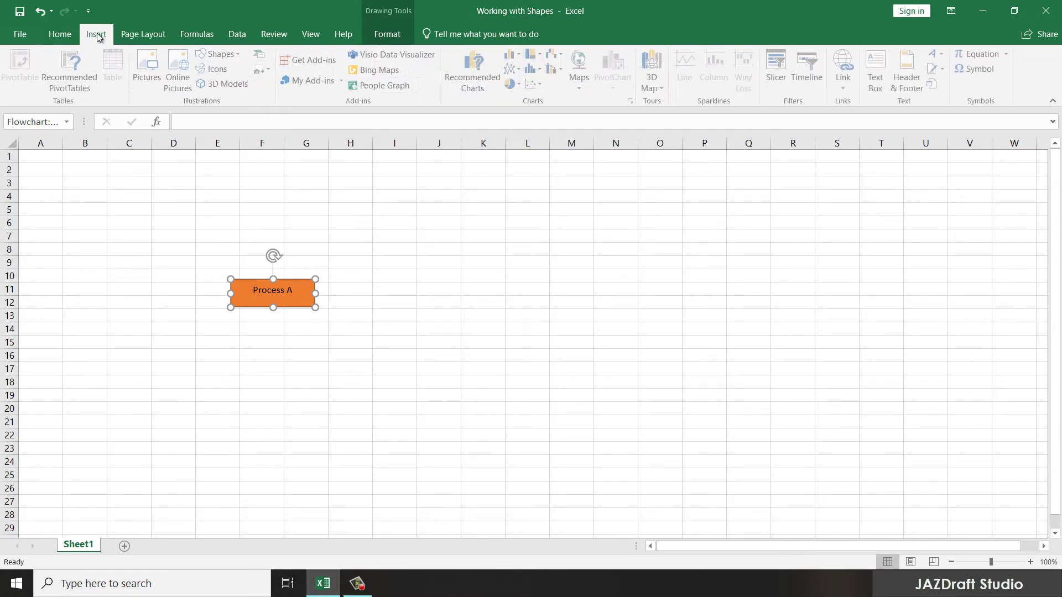
Add an Up Arrow block shape, flipped to point down beneath Process A.
{"action": "left_click", "coordinate": [231, 54]}
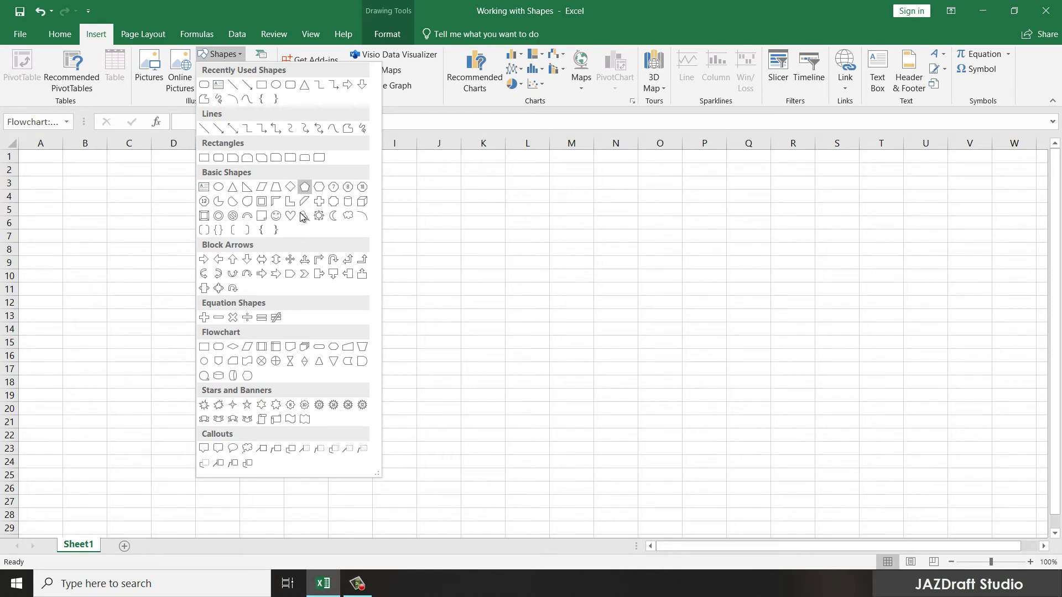
{"action": "left_click", "coordinate": [233, 259]}
{"action": "left_click_drag", "start_coordinate": [258, 223], "coordinate": [288, 281]}
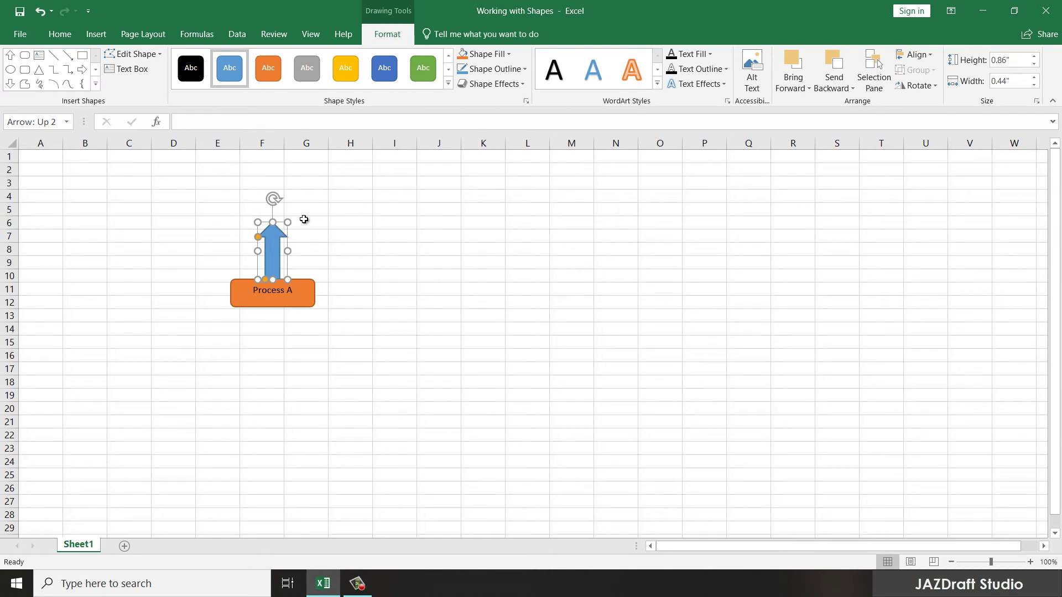
{"action": "left_click_drag", "start_coordinate": [272, 222], "coordinate": [267, 357]}
{"action": "left_click_drag", "start_coordinate": [278, 292], "coordinate": [277, 318]}
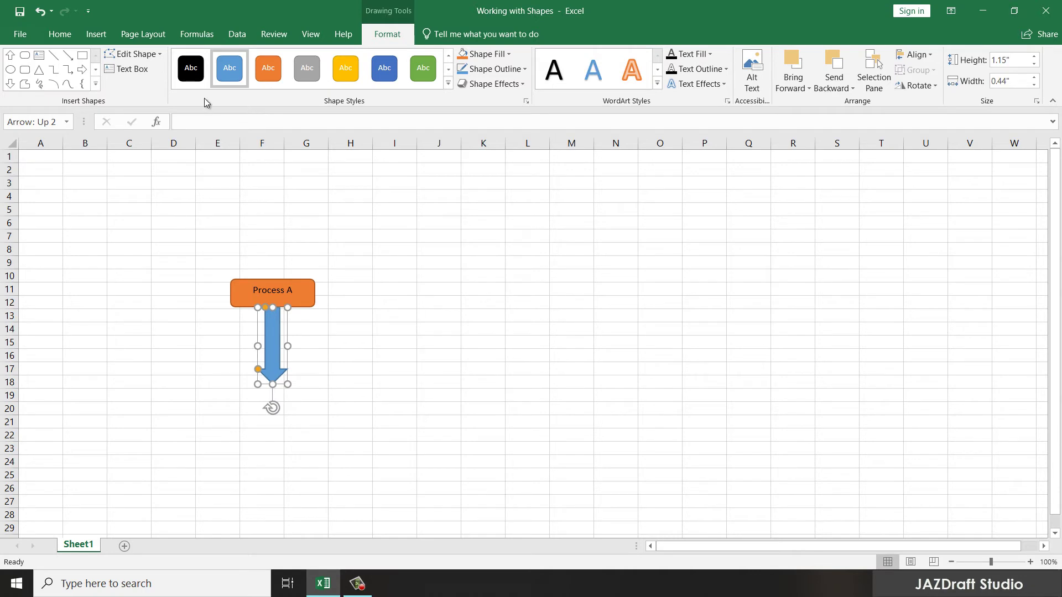
{"action": "left_click", "coordinate": [131, 37]}
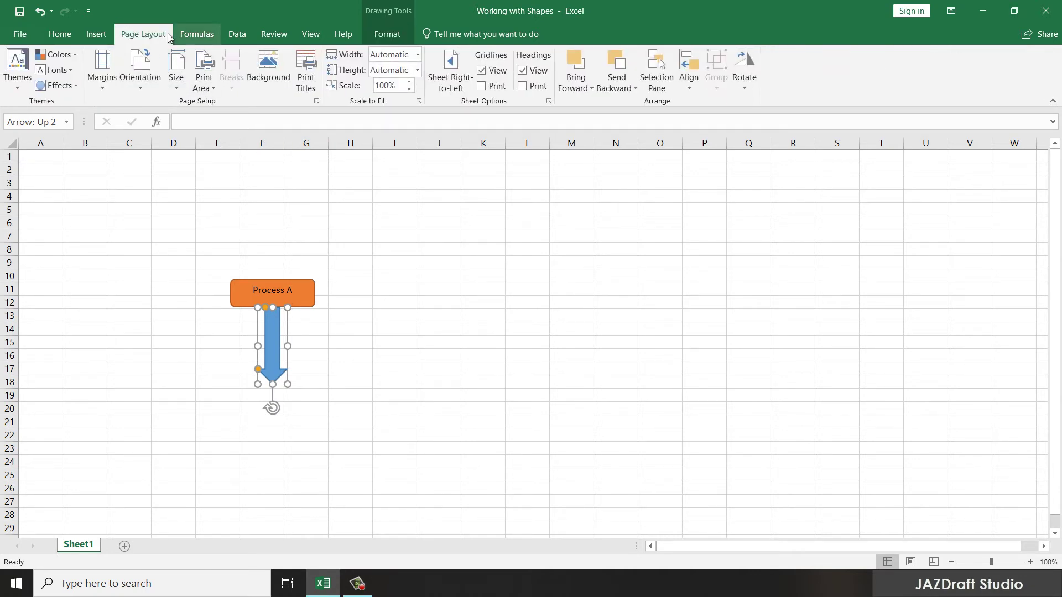
{"action": "left_click", "coordinate": [91, 33]}
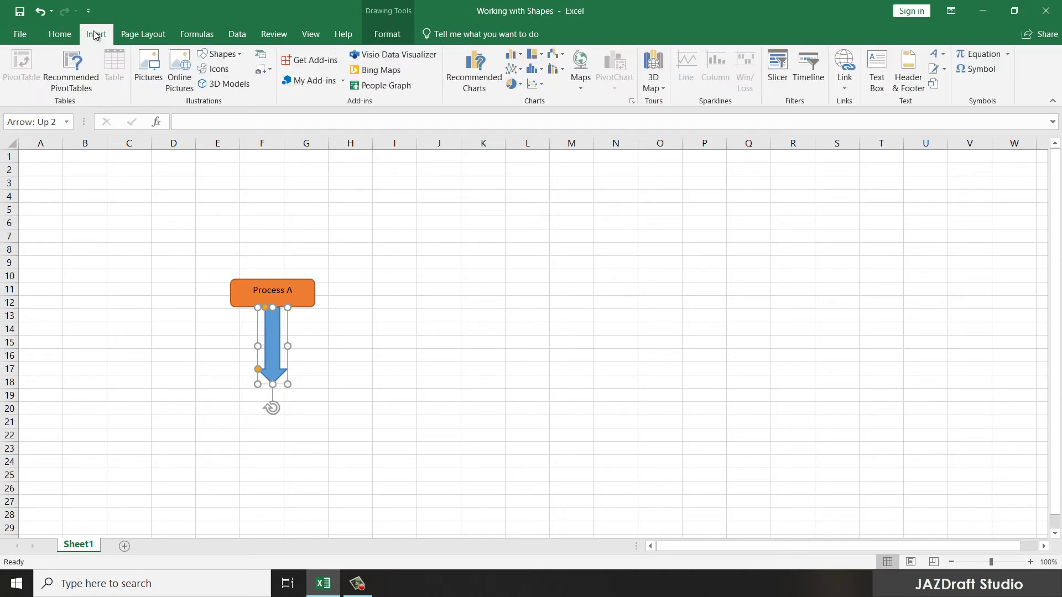
{"action": "left_click", "coordinate": [226, 54]}
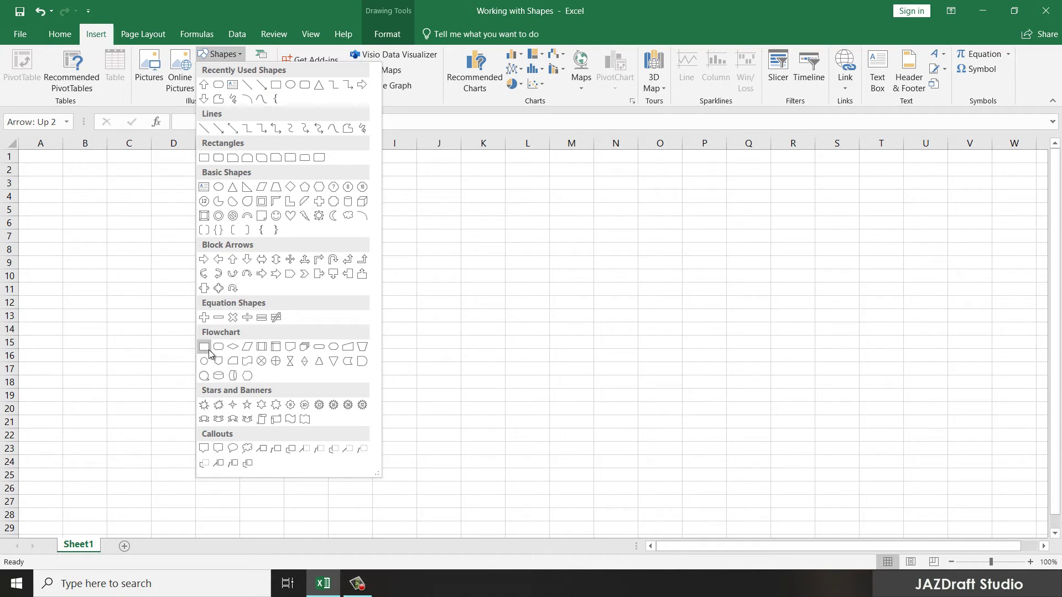
Draw a flowchart parallelogram below the down arrow.
{"action": "left_click", "coordinate": [261, 361]}
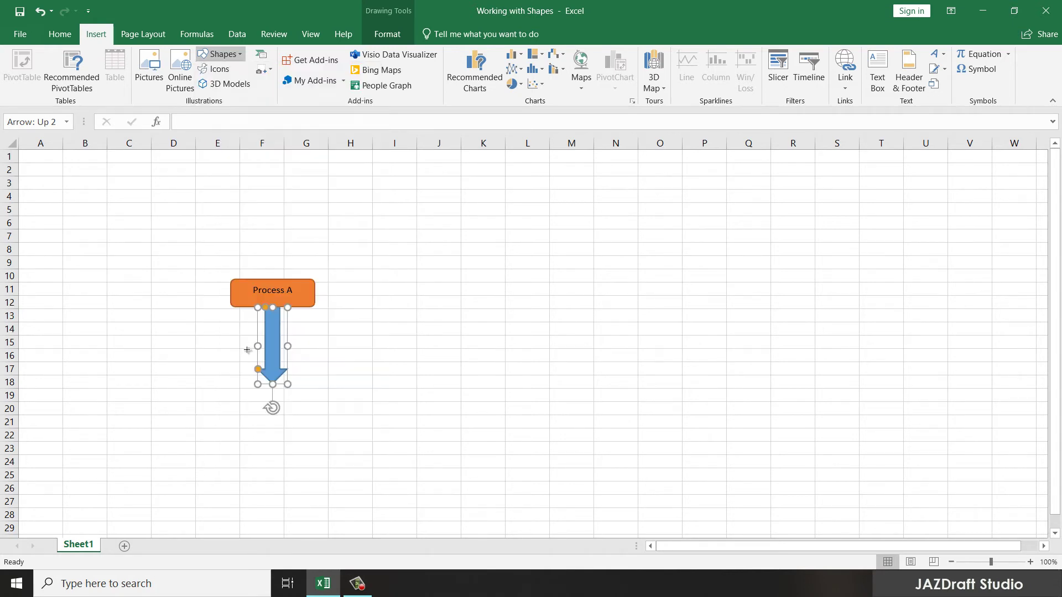
{"action": "mouse_move", "coordinate": [225, 389]}
{"action": "left_mouse_down"}
{"action": "mouse_move", "coordinate": [357, 426]}
{"action": "mouse_move", "coordinate": [311, 384]}
{"action": "left_mouse_up"}
{"action": "left_click_drag", "start_coordinate": [312, 384], "coordinate": [318, 381]}
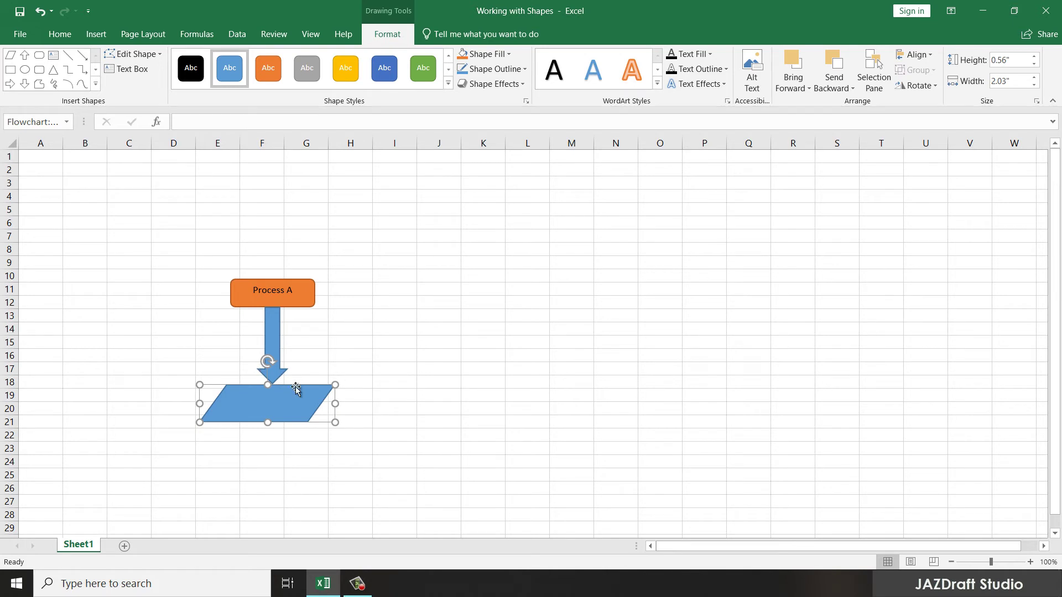
Make the parallelogram and the arrow orange, then start typing the parallelogram's label.
{"action": "left_click", "coordinate": [268, 67]}
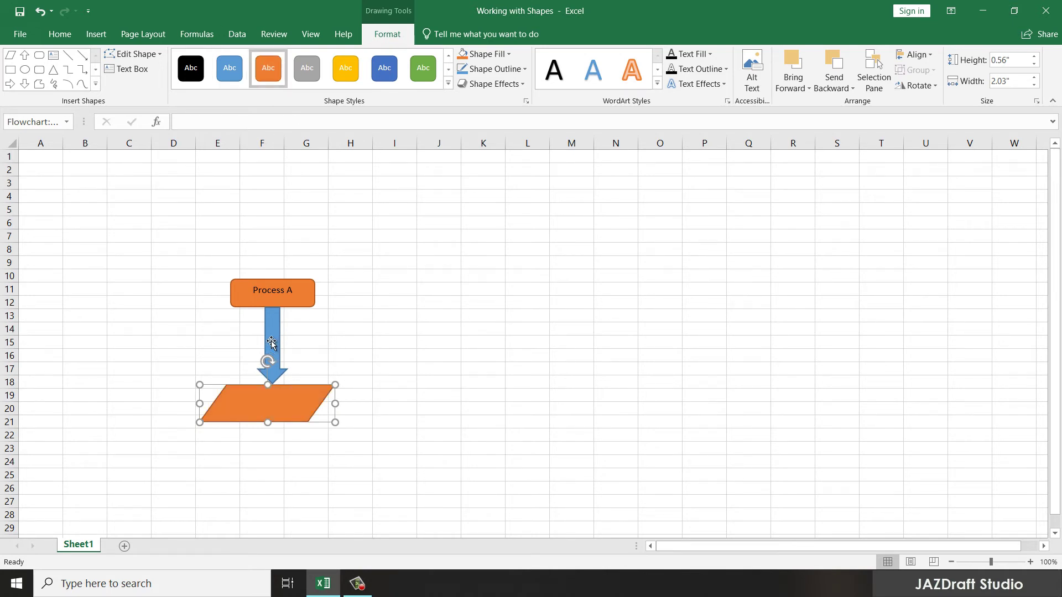
{"action": "left_click", "coordinate": [273, 346]}
{"action": "left_click", "coordinate": [267, 62]}
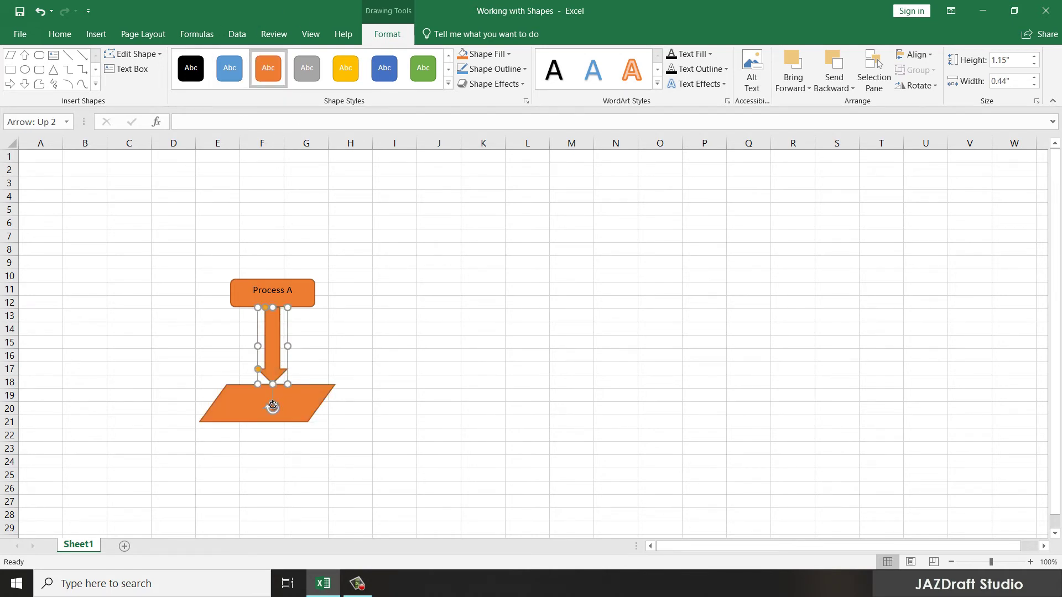
{"action": "left_click", "coordinate": [265, 410]}
{"action": "left_click", "coordinate": [286, 408]}
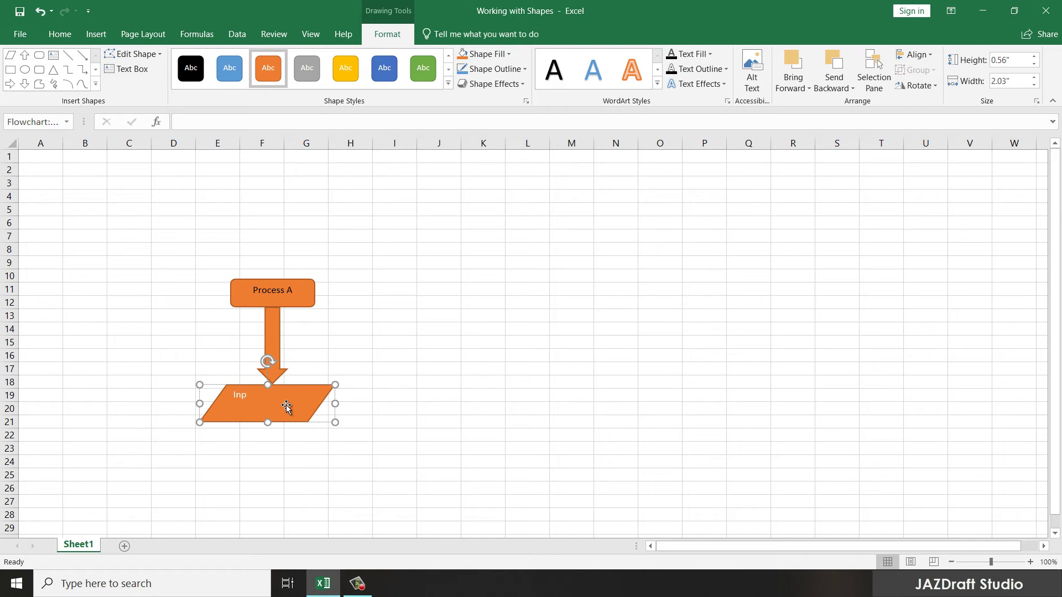
Apply Middle Align to the 'Input A' label inside the parallelogram.
{"action": "key", "text": "ctrl+a"}
{"action": "right_click", "coordinate": [264, 410]}
{"action": "key", "text": "Escape"}
{"action": "left_click_drag", "start_coordinate": [265, 395], "coordinate": [208, 402]}
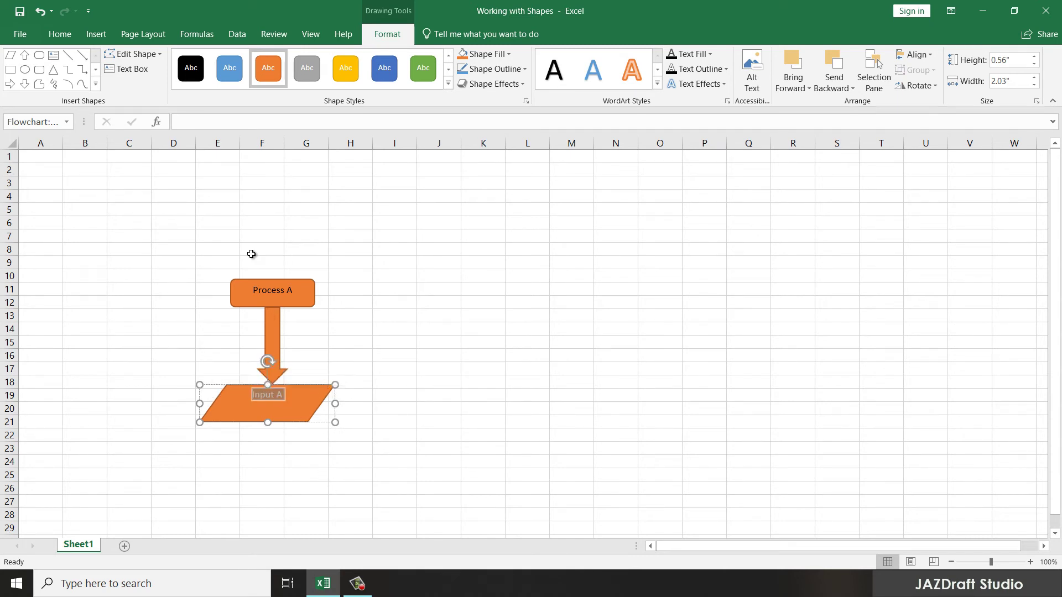
{"action": "left_click", "coordinate": [60, 34]}
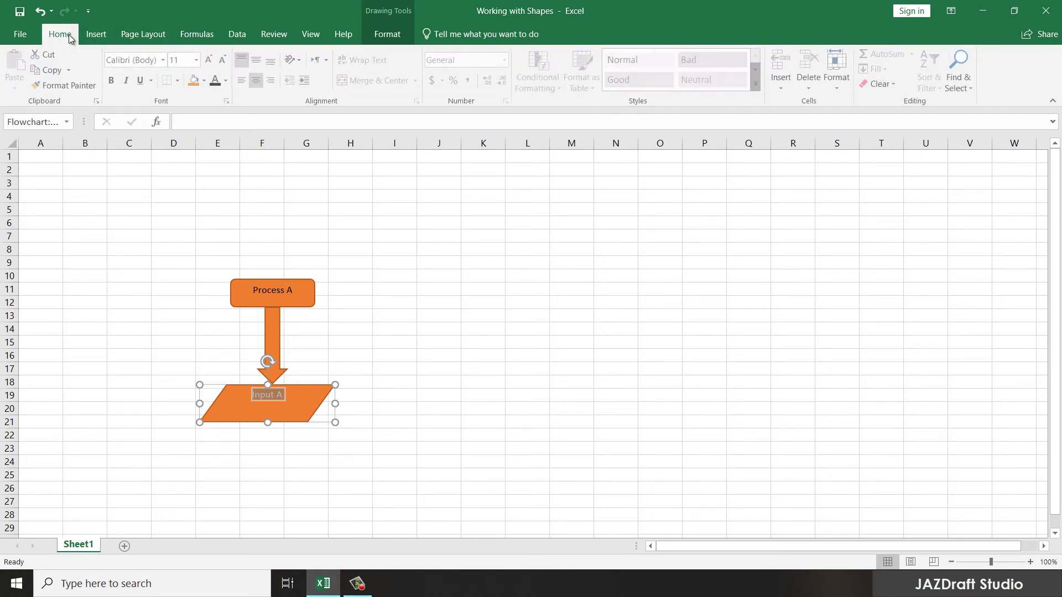
{"action": "left_click", "coordinate": [258, 60]}
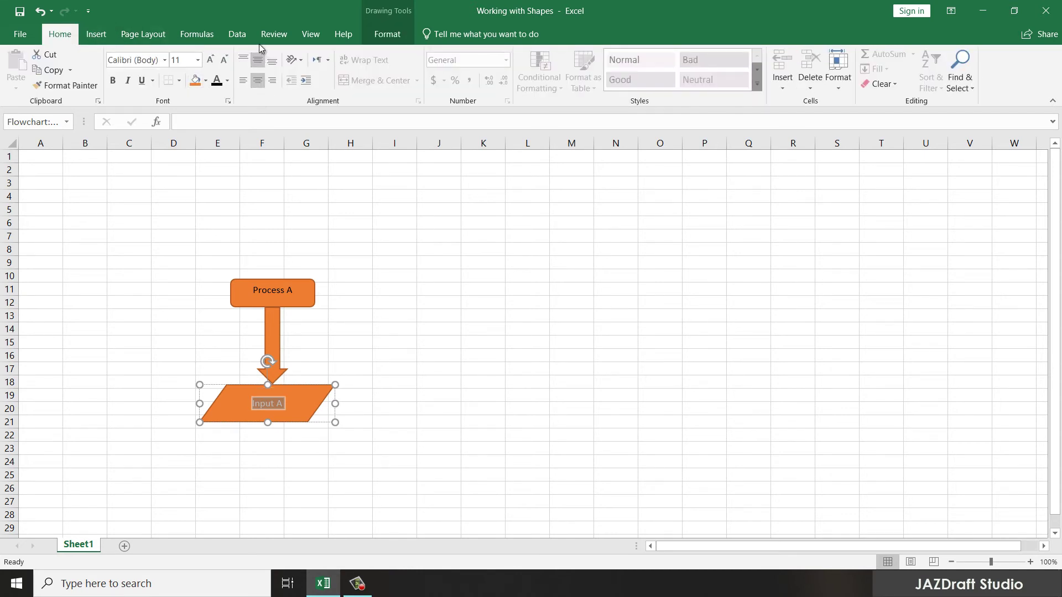
{"action": "left_click", "coordinate": [457, 438]}
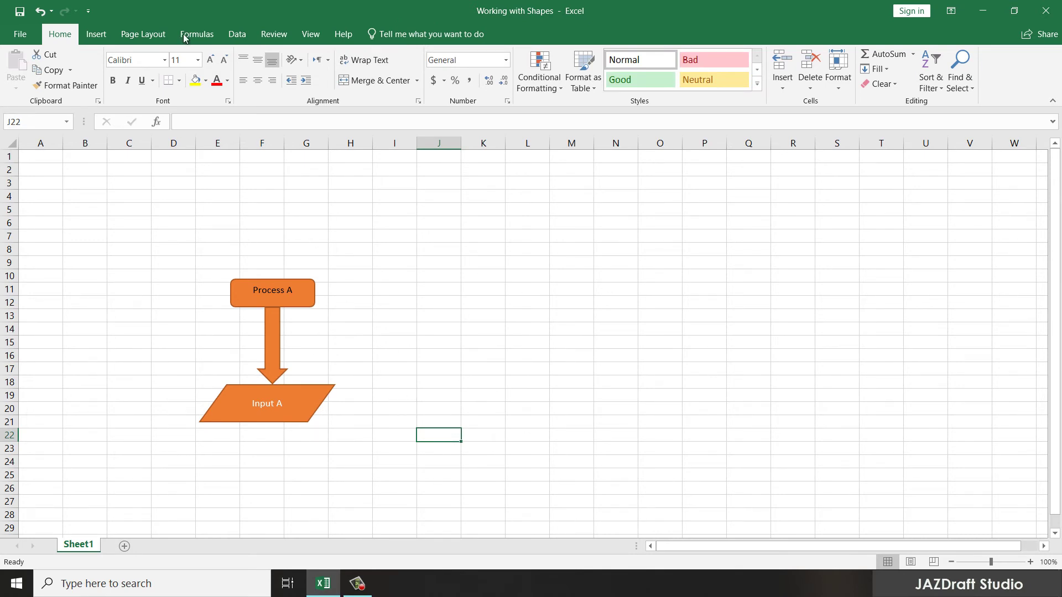
Draw a 1.56" by 1.73" Curved Connector from Process A's right edge toward row 19.
{"action": "left_click", "coordinate": [161, 35]}
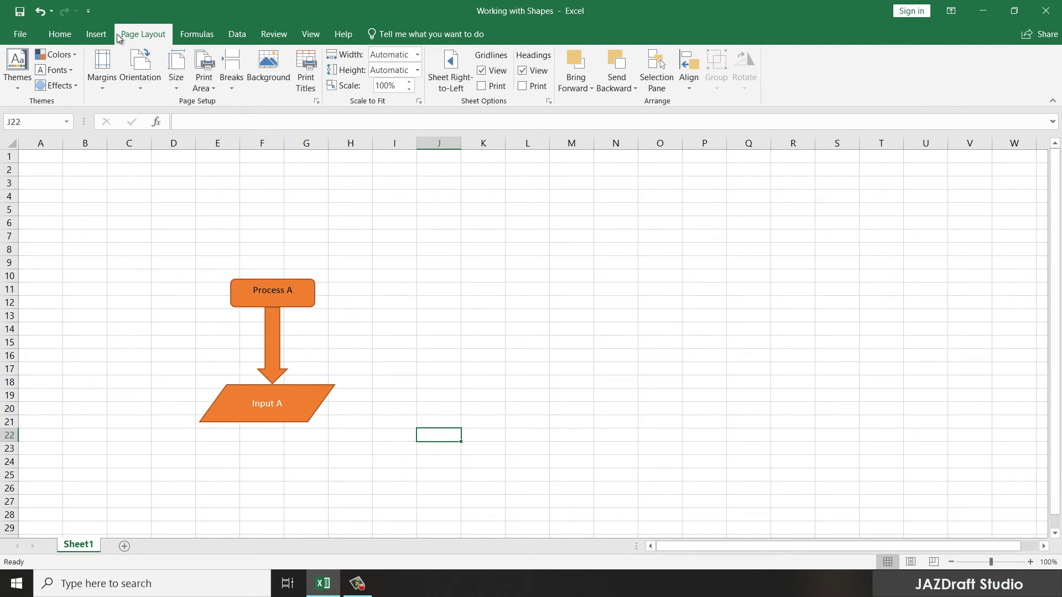
{"action": "left_click", "coordinate": [95, 34]}
{"action": "left_click", "coordinate": [221, 53]}
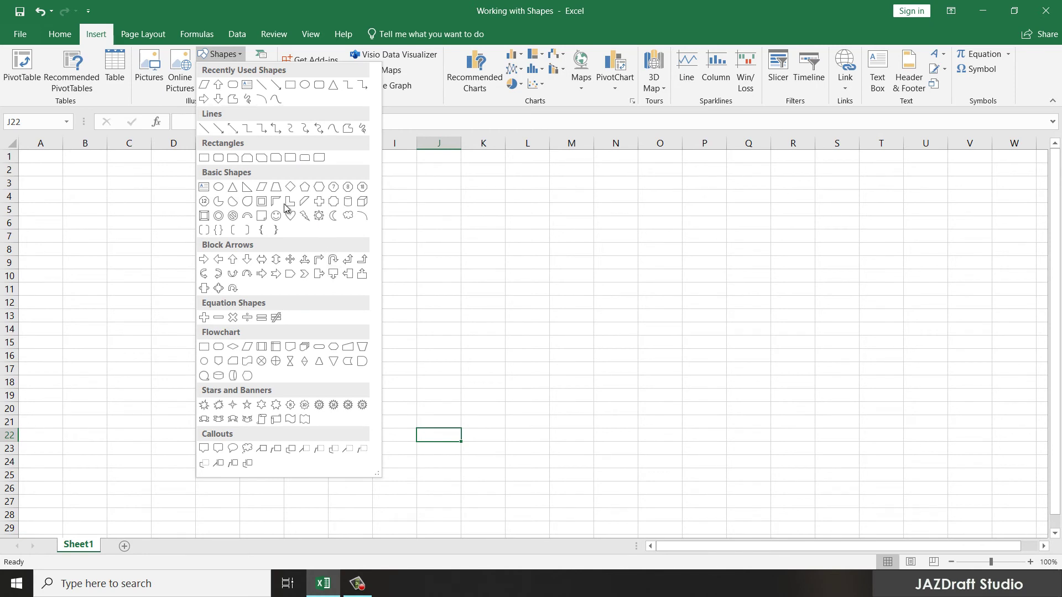
{"action": "left_click", "coordinate": [320, 132]}
{"action": "mouse_move", "coordinate": [316, 293]}
{"action": "left_mouse_down"}
{"action": "mouse_move", "coordinate": [417, 332]}
{"action": "mouse_move", "coordinate": [428, 426]}
{"action": "mouse_move", "coordinate": [418, 398]}
{"action": "mouse_move", "coordinate": [339, 399]}
{"action": "mouse_move", "coordinate": [438, 398]}
{"action": "mouse_move", "coordinate": [430, 397]}
{"action": "left_mouse_up"}
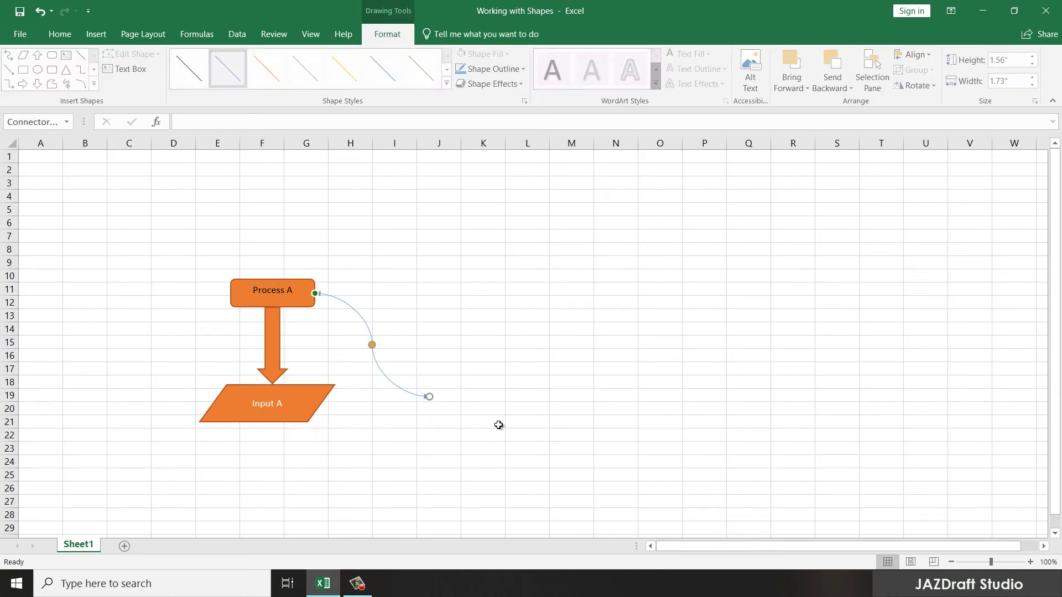
{"action": "left_click", "coordinate": [137, 27]}
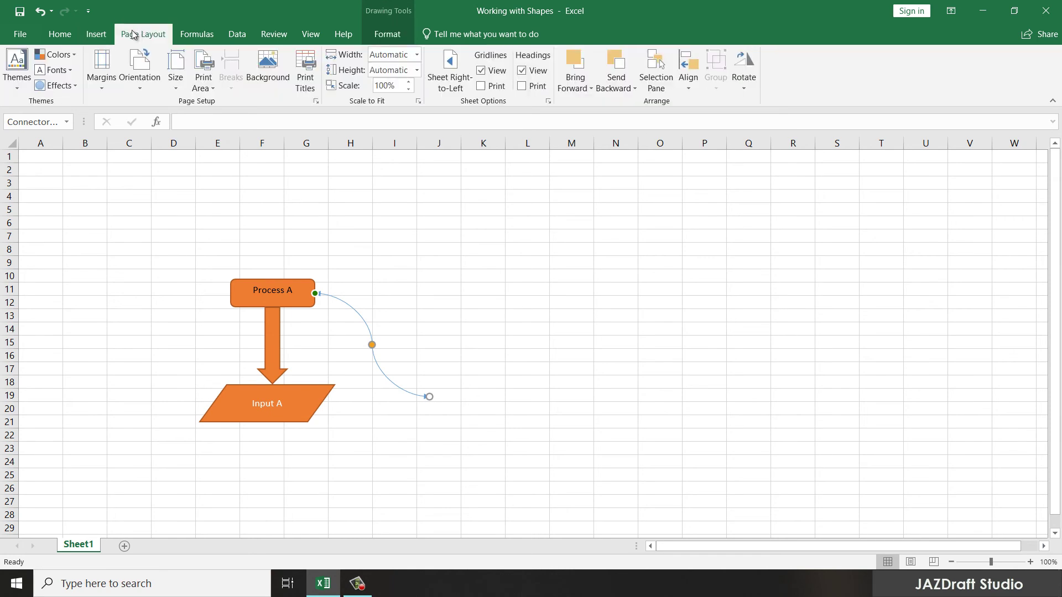
{"action": "left_click", "coordinate": [96, 33]}
Add a text box over about J18–N24 reading 'Other Option'.
{"action": "left_click", "coordinate": [233, 56]}
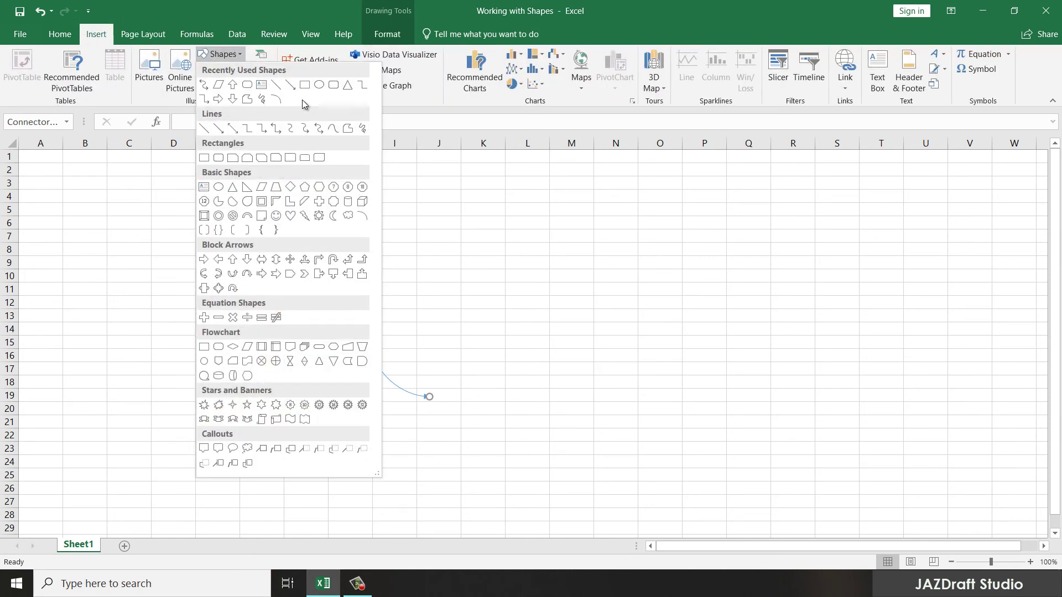
{"action": "left_click", "coordinate": [261, 85]}
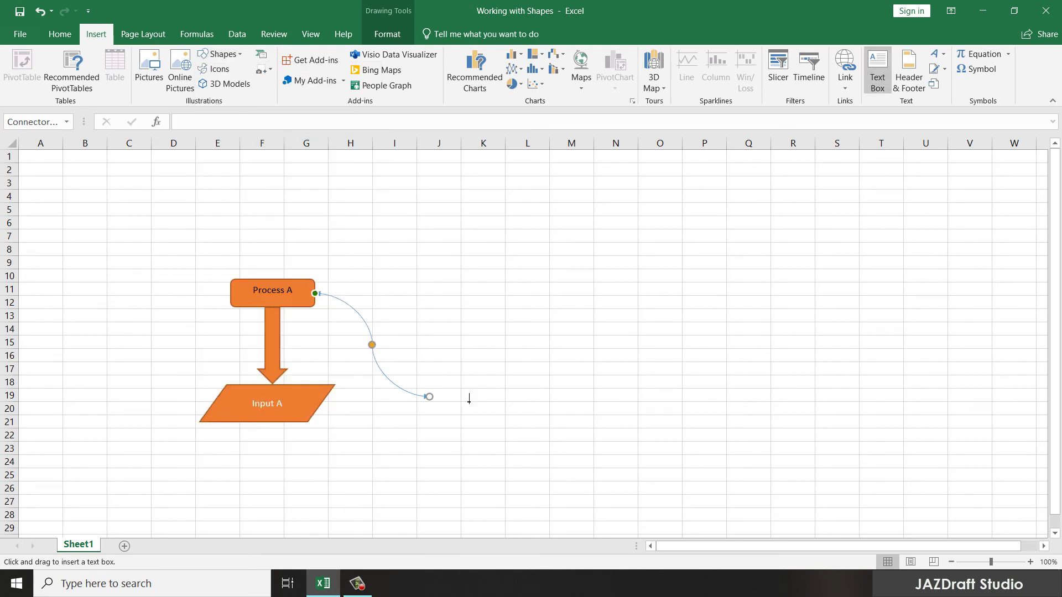
{"action": "left_click_drag", "start_coordinate": [440, 380], "coordinate": [620, 464]}
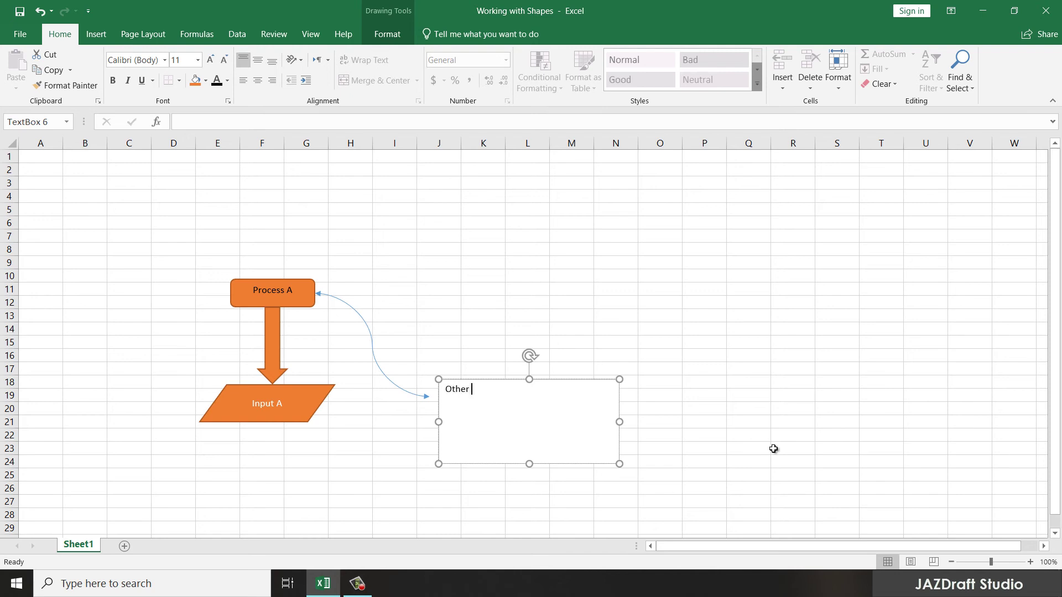
{"action": "type", "text": "Other Option"}
{"action": "left_click", "coordinate": [793, 433]}
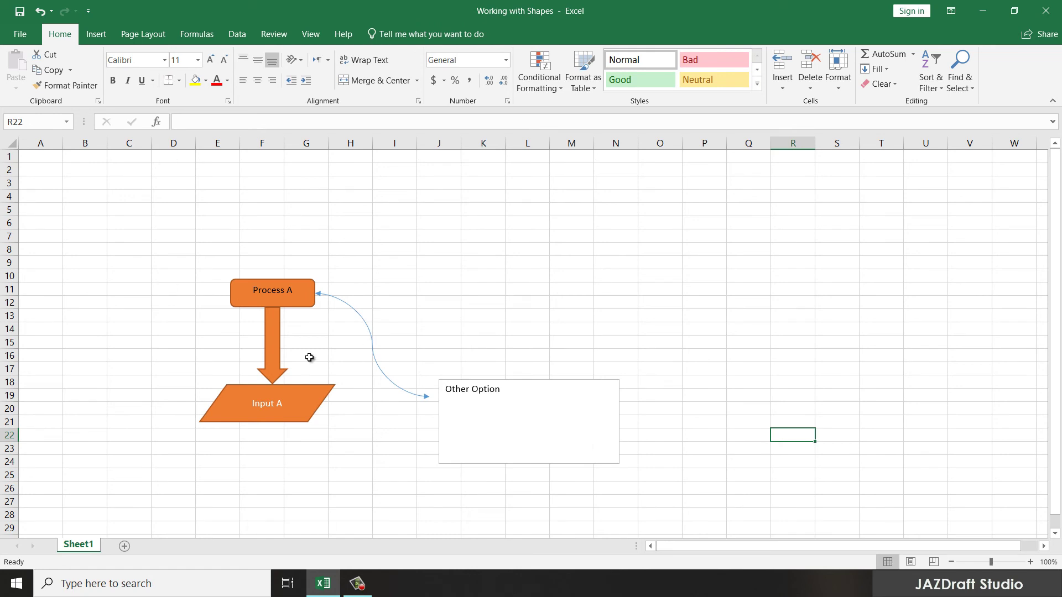
Draw a blue oval, 1.5" wide by 0.92" high, above the Process A box.
{"action": "left_click", "coordinate": [130, 35]}
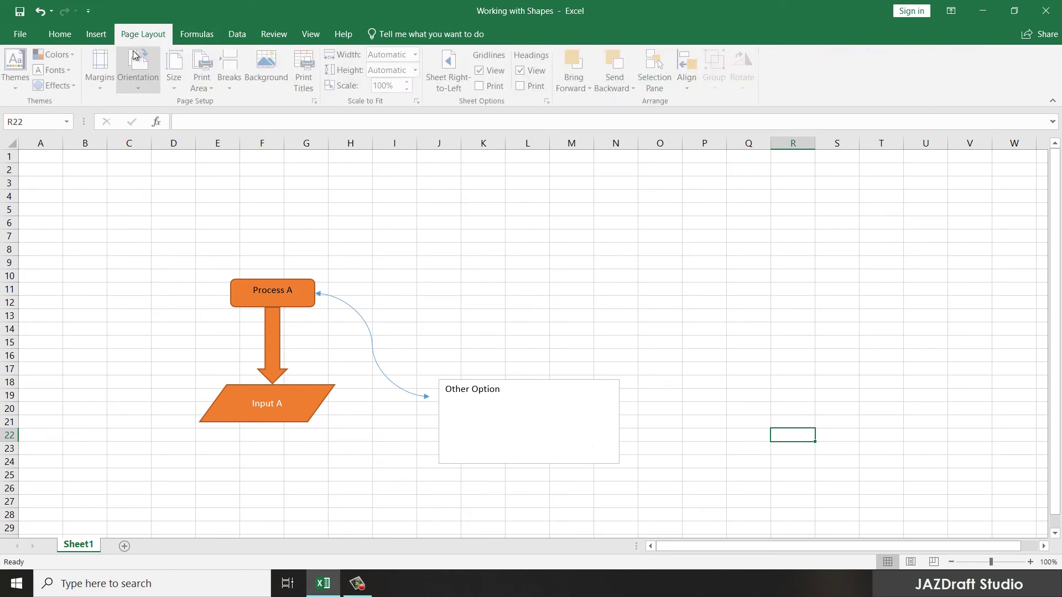
{"action": "left_click", "coordinate": [96, 34]}
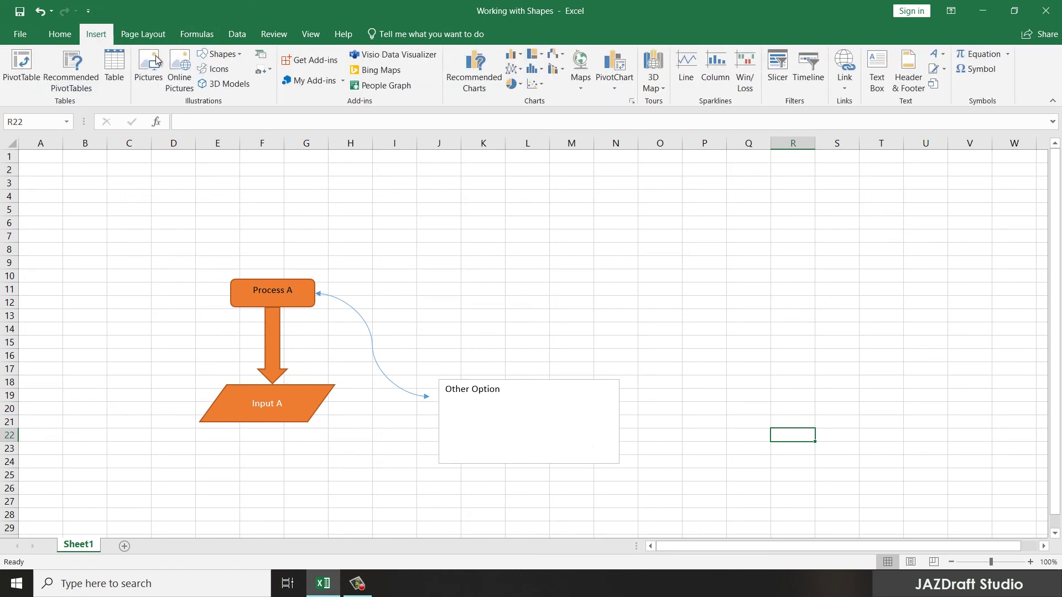
{"action": "left_click", "coordinate": [218, 55]}
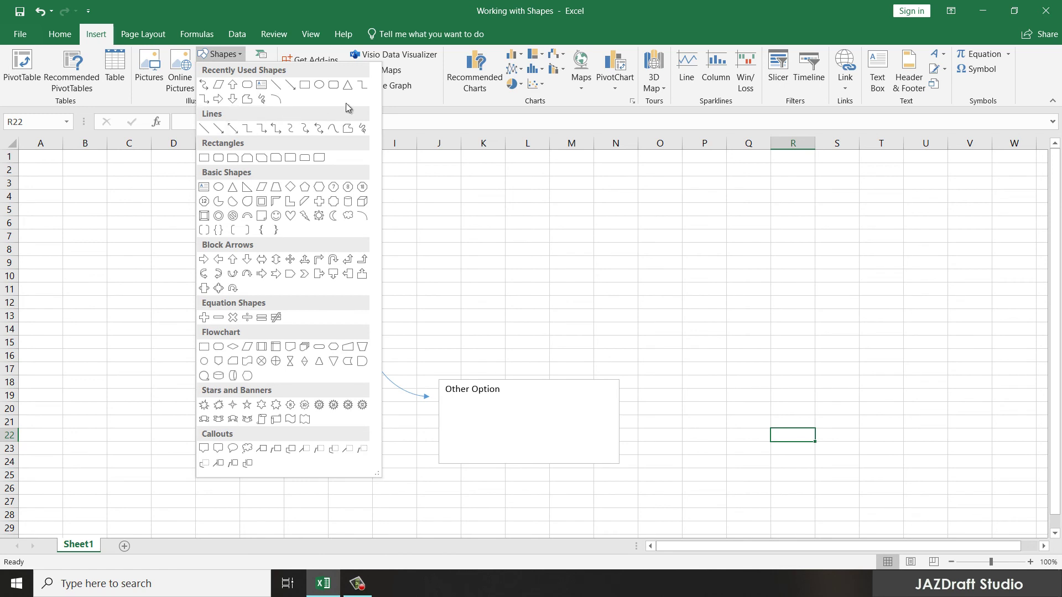
{"action": "left_click", "coordinate": [319, 84]}
{"action": "left_click_drag", "start_coordinate": [223, 201], "coordinate": [323, 264]}
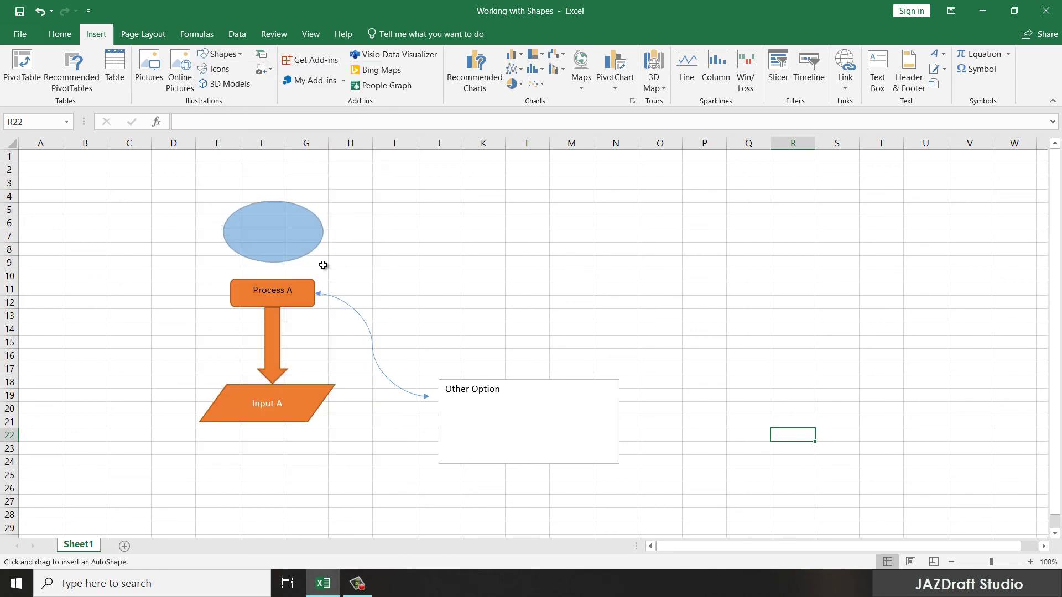
{"action": "left_click", "coordinate": [571, 236]}
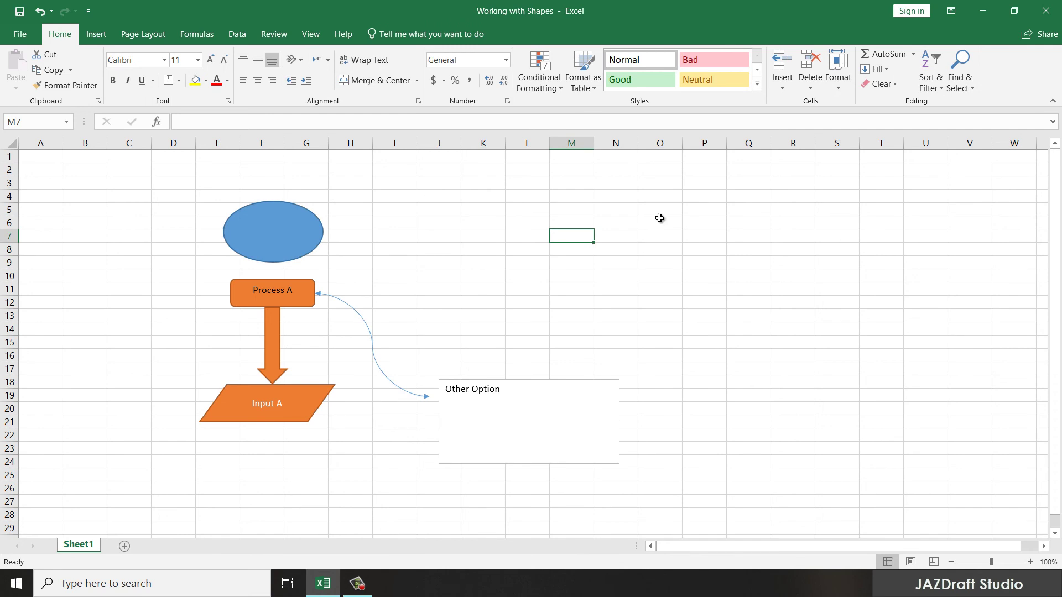
Reselect the blue oval and browse the Insert shapes gallery without picking a shape.
{"action": "left_click", "coordinate": [274, 212]}
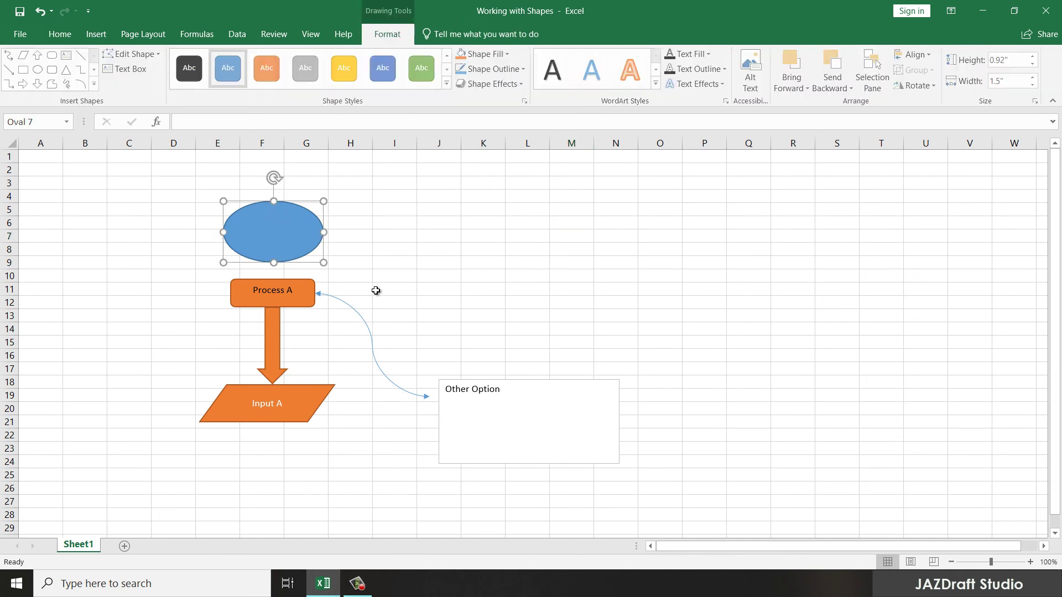
{"action": "left_click", "coordinate": [138, 35]}
{"action": "left_click", "coordinate": [93, 35]}
{"action": "left_click", "coordinate": [234, 59]}
{"action": "left_click", "coordinate": [234, 58]}
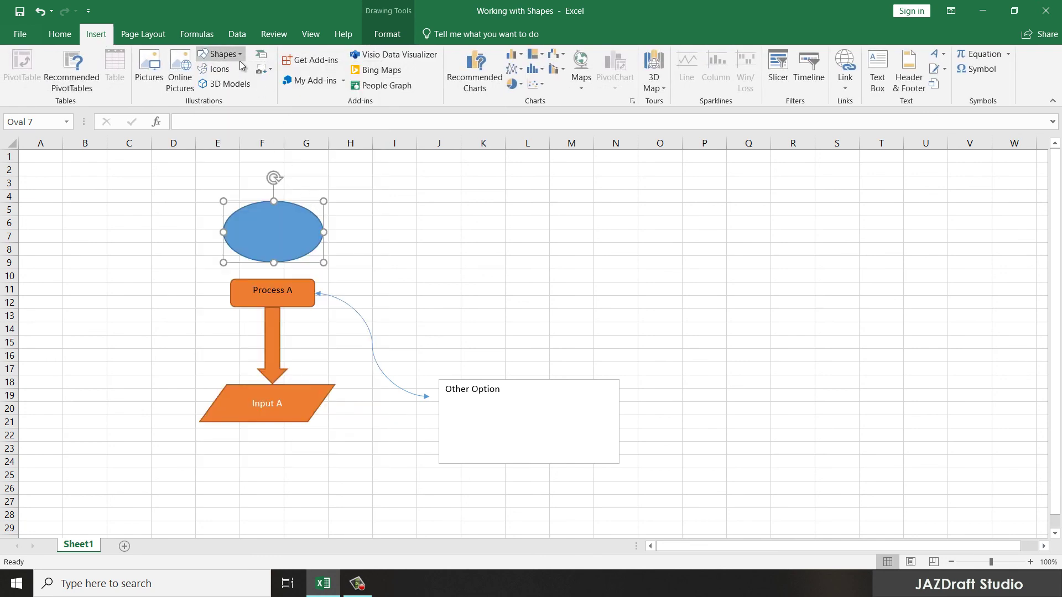
Paste a copy of the blue oval at cell L7.
{"action": "left_click", "coordinate": [237, 56]}
{"action": "left_click", "coordinate": [236, 55]}
{"action": "left_click", "coordinate": [520, 237]}
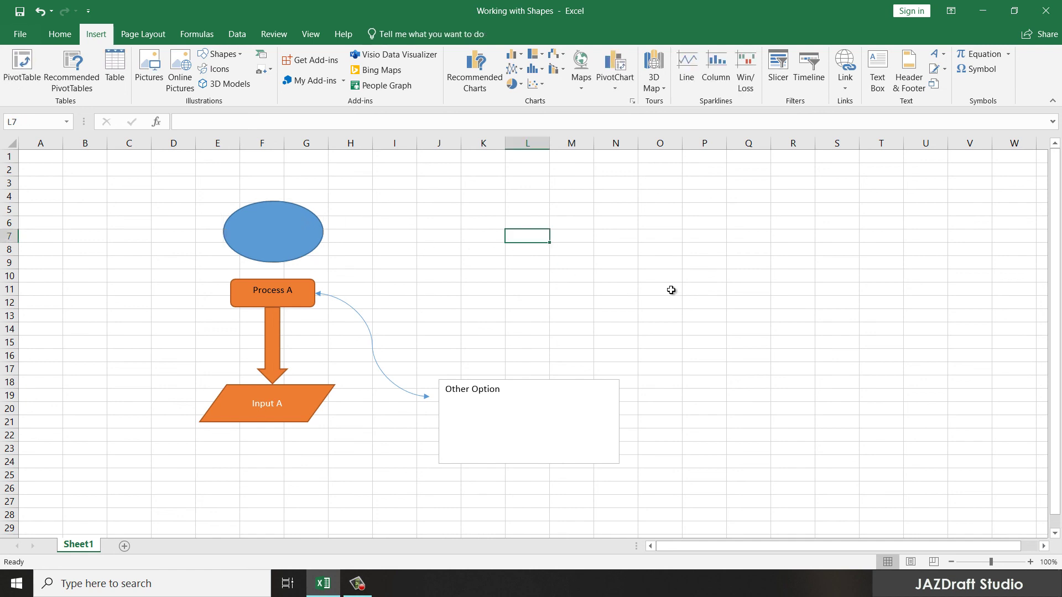
{"action": "key", "text": "ctrl+v"}
Move the copied oval below Input A over rows 22-27 and make it slightly narrower.
{"action": "left_click_drag", "start_coordinate": [569, 246], "coordinate": [270, 465]}
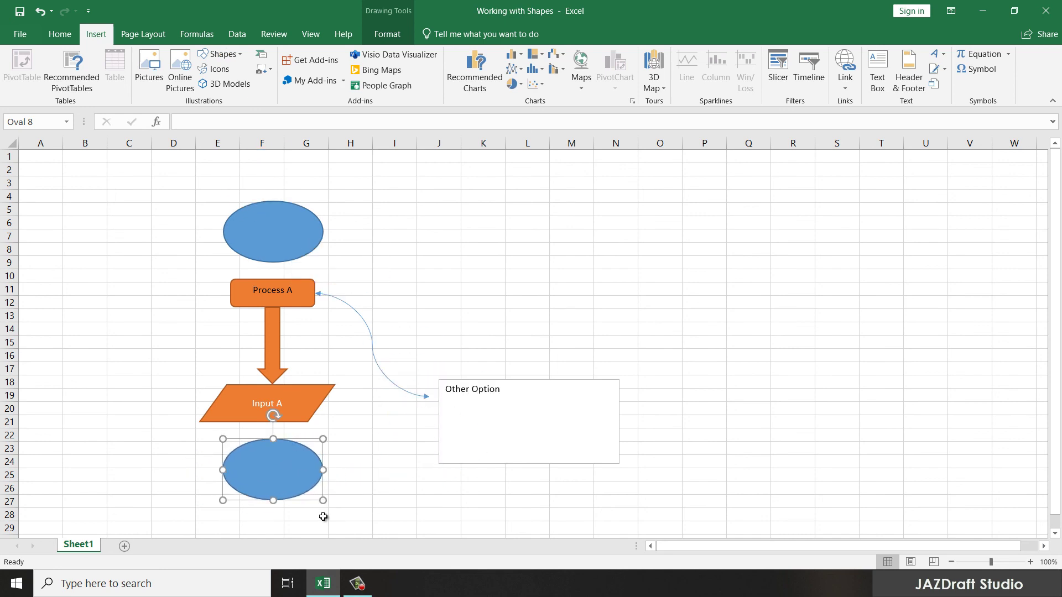
{"action": "left_click_drag", "start_coordinate": [325, 504], "coordinate": [317, 498]}
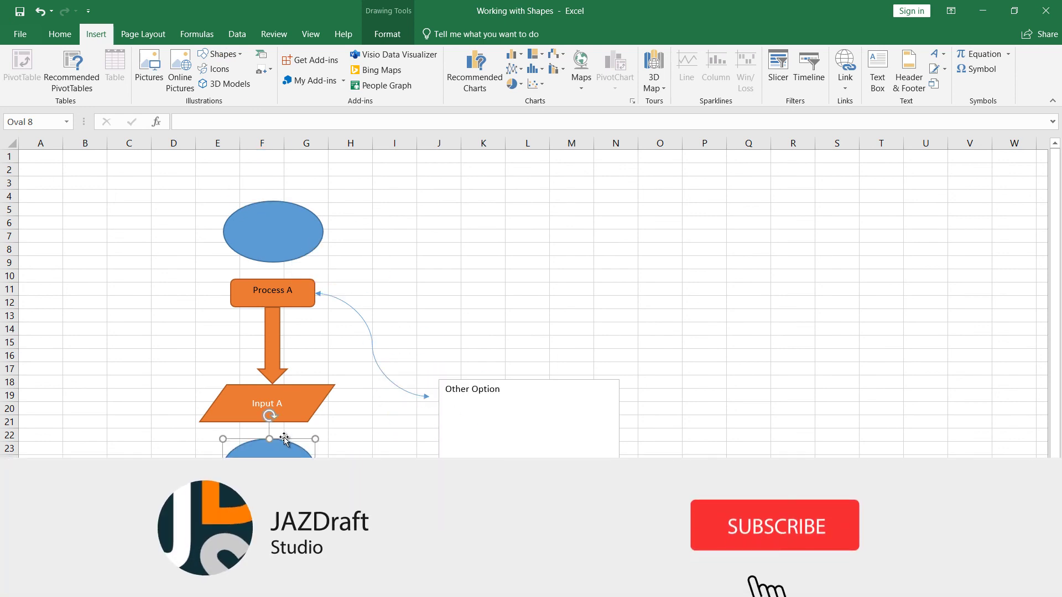
{"action": "left_click_drag", "start_coordinate": [298, 435], "coordinate": [306, 431]}
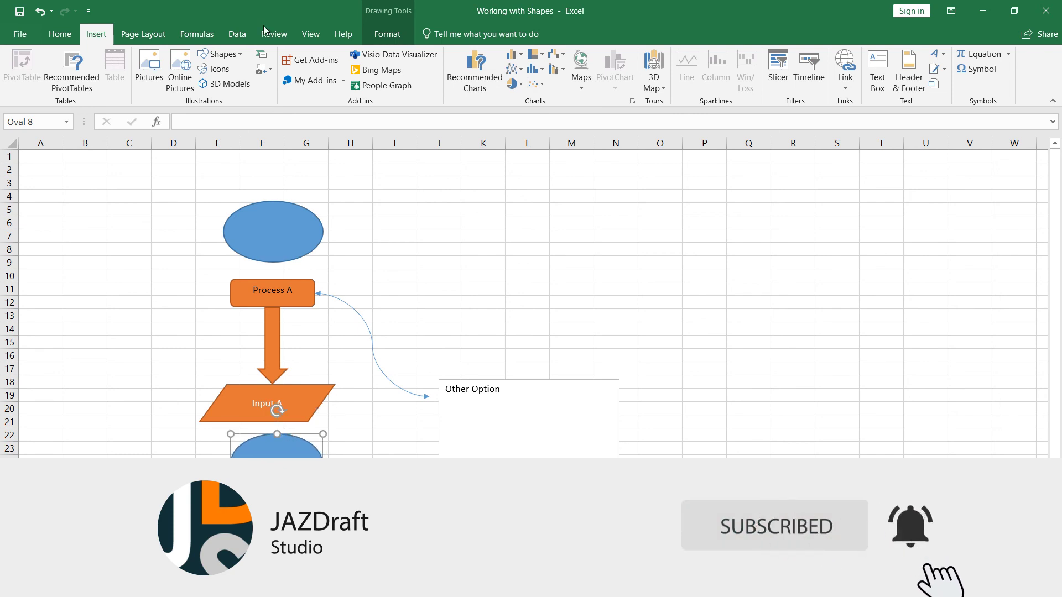
{"action": "left_click", "coordinate": [660, 275]}
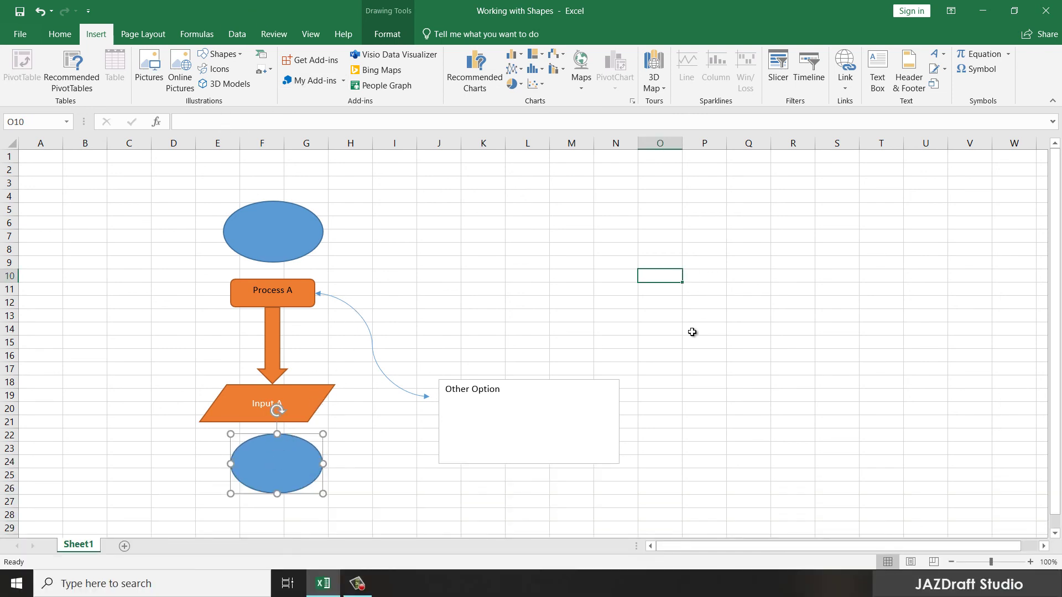